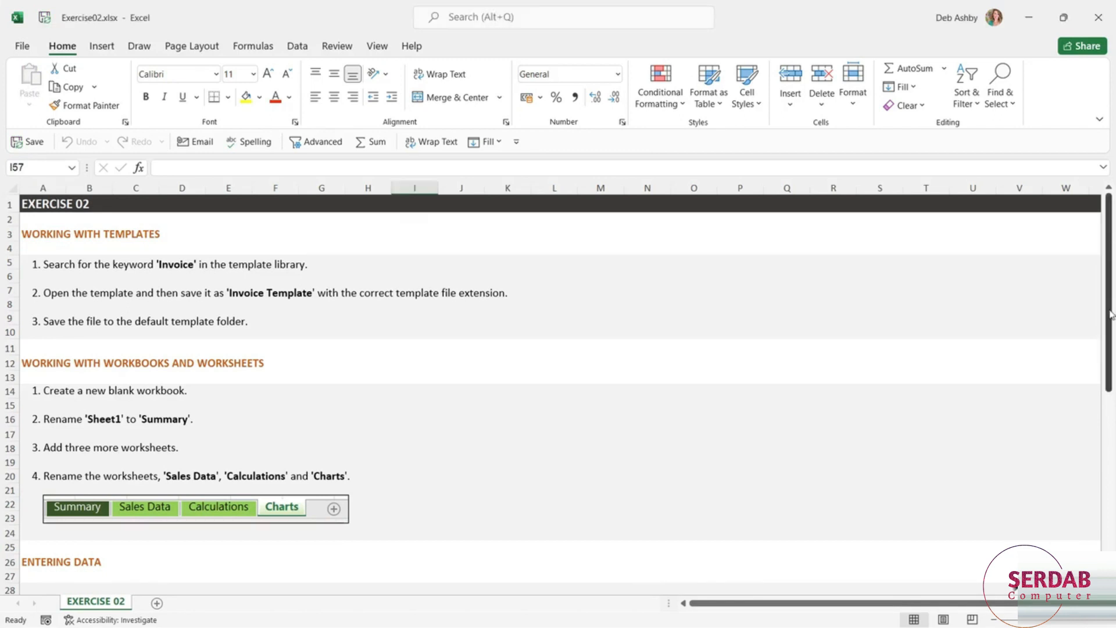
- Search the online template library for "invoice" and create a workbook from the Blue invoice template
left_click_drag(1108, 291, 1110, 461)
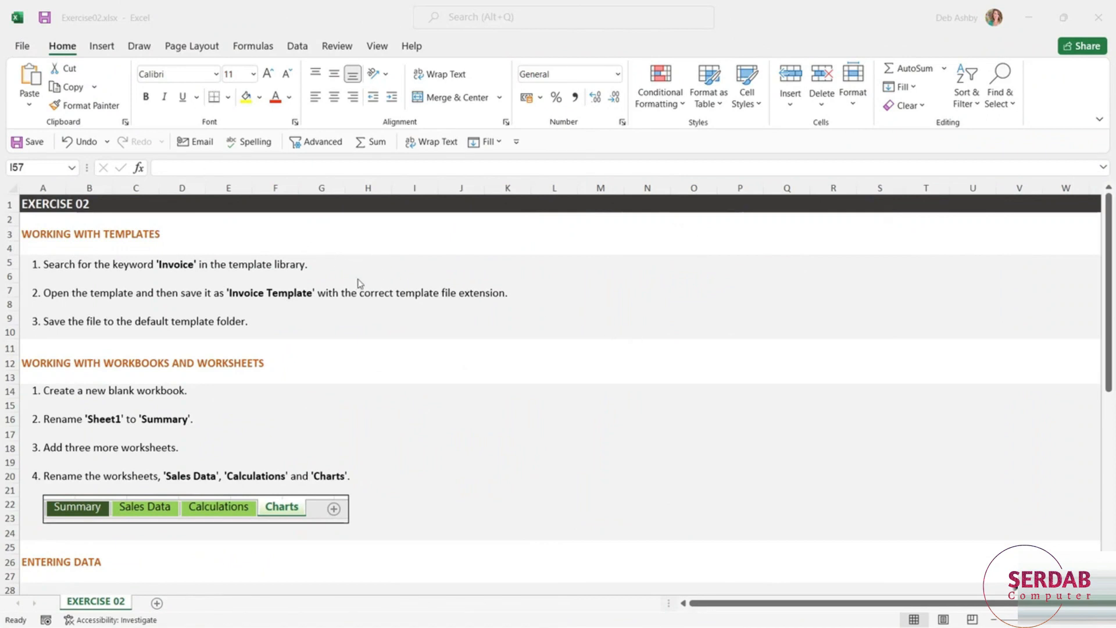
left_click(23, 49)
left_click(24, 48)
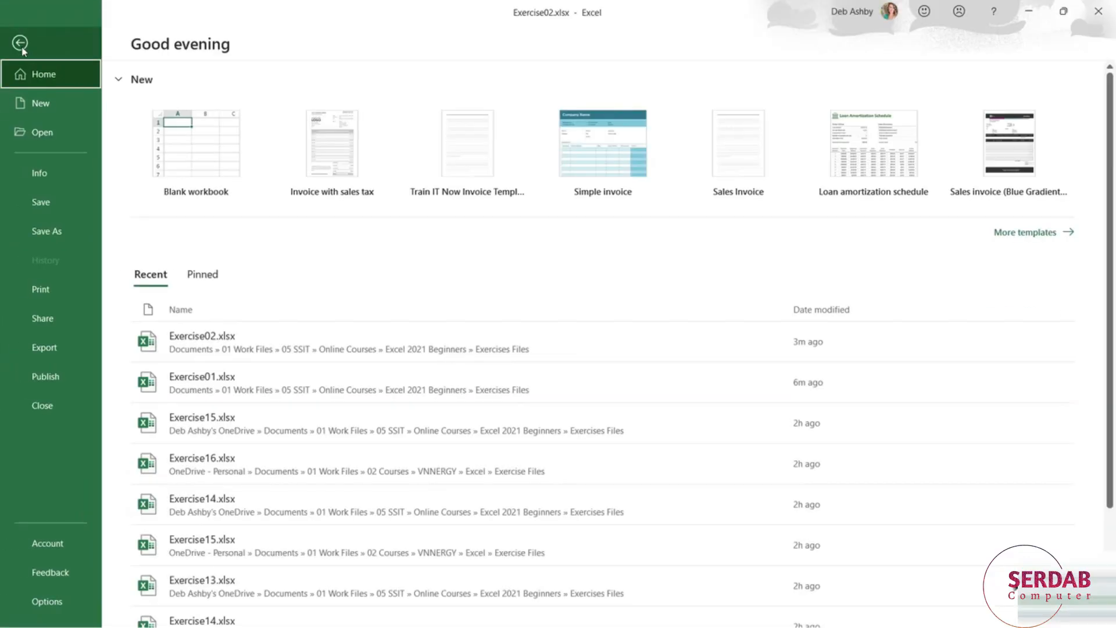
left_click(41, 105)
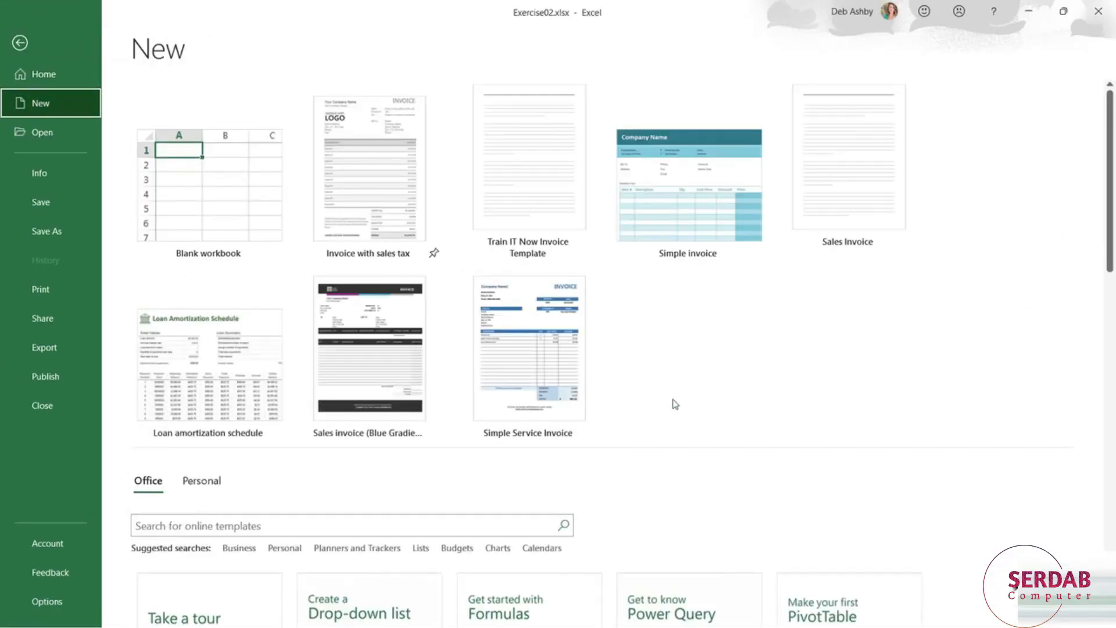
scroll(675, 401, "down", 2)
scroll(674, 401, "down", 4)
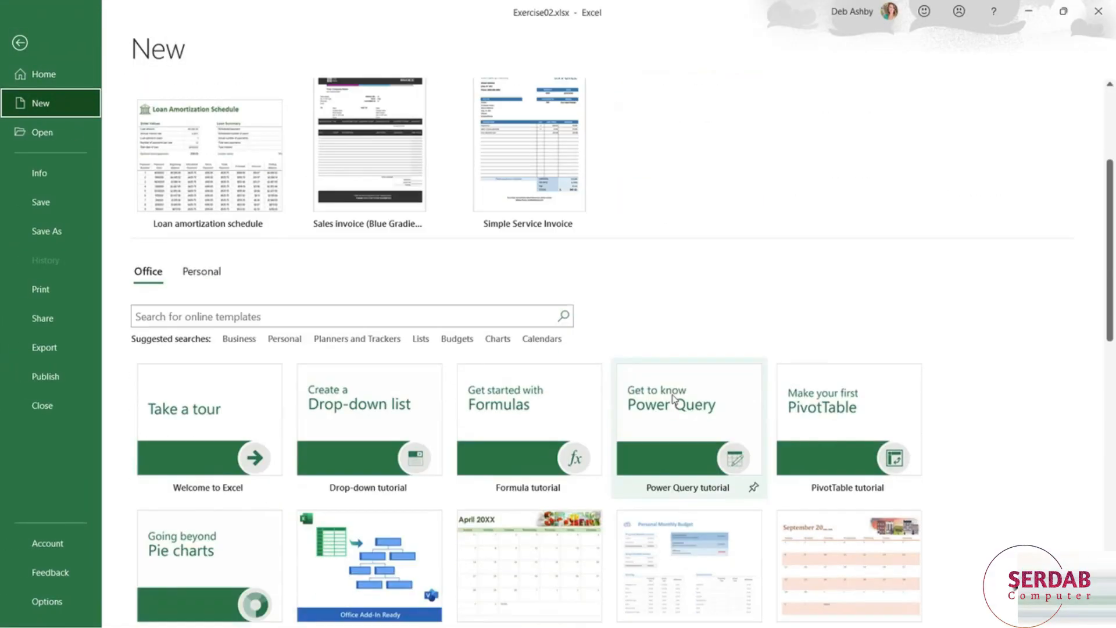
left_click(140, 317)
type("invoice")
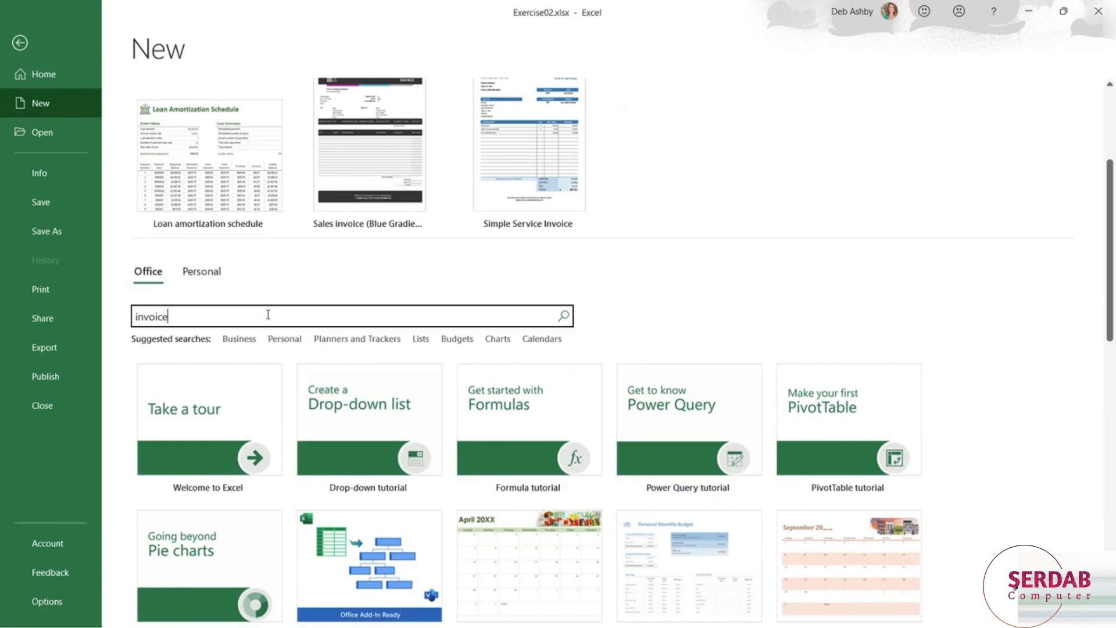
key("Return")
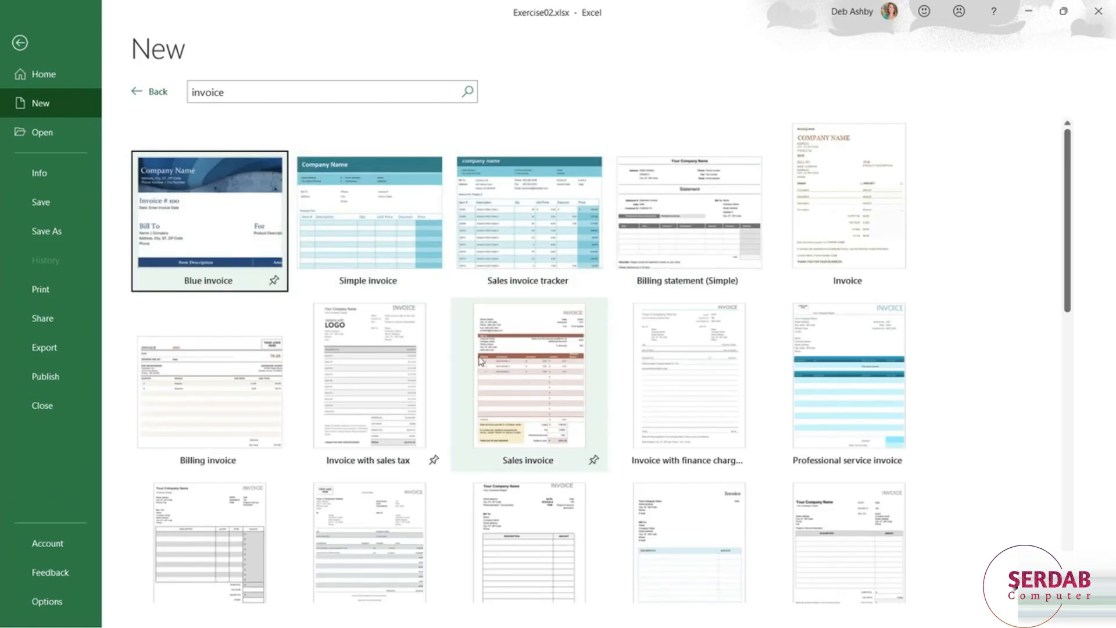
double_click(213, 226)
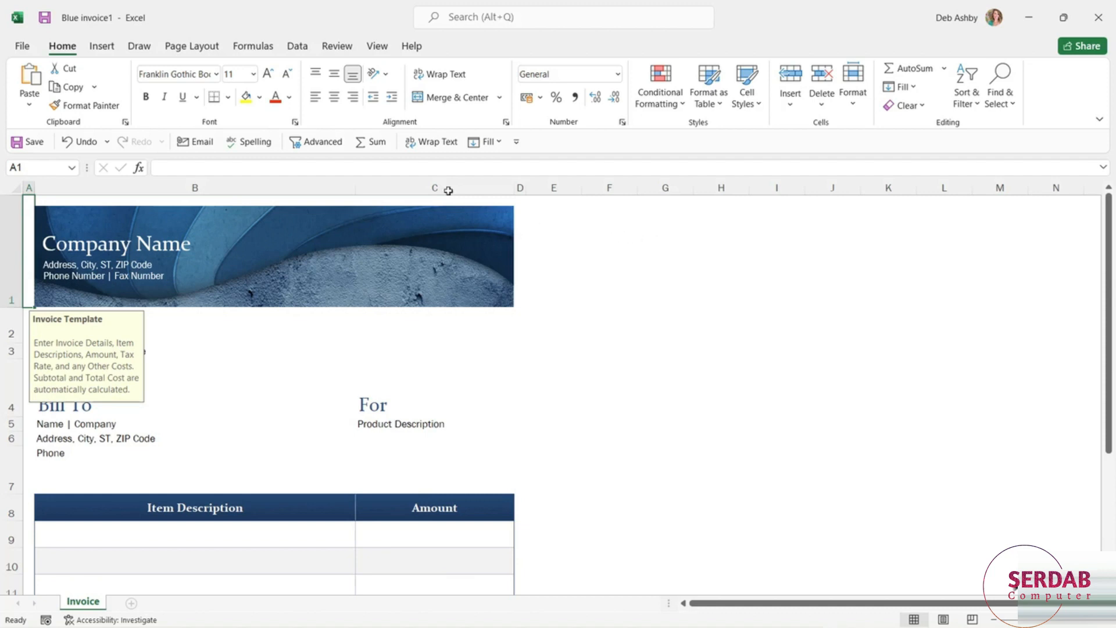
- Save the invoice workbook as an Excel Template (*.xltx) named Invoice_Template in the Custom Office Templates folder
left_click(23, 48)
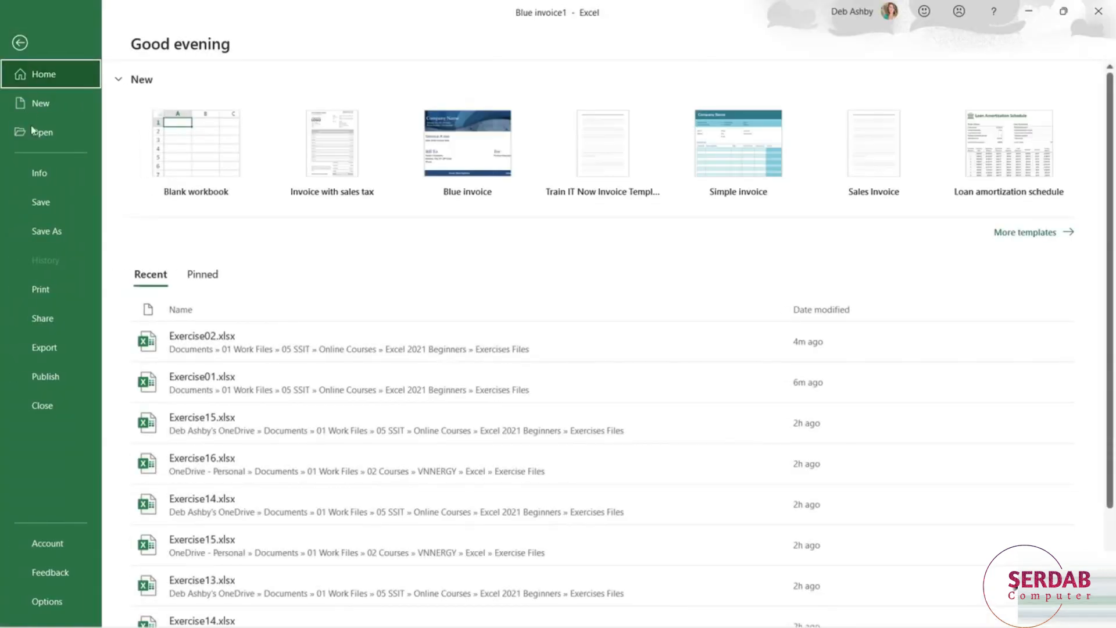
left_click(46, 233)
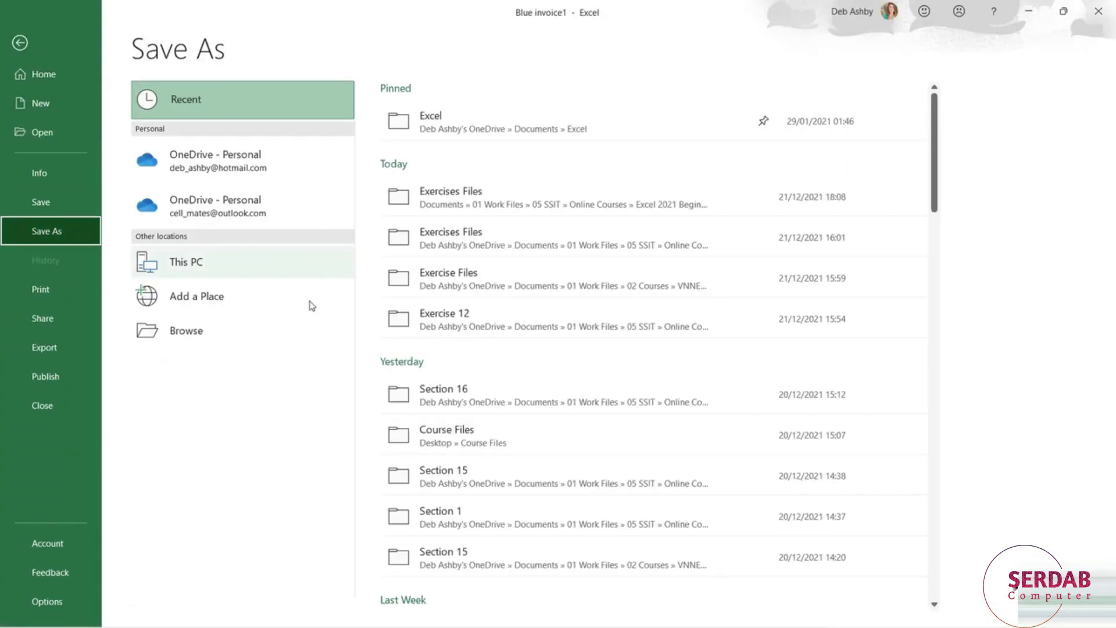
left_click(259, 338)
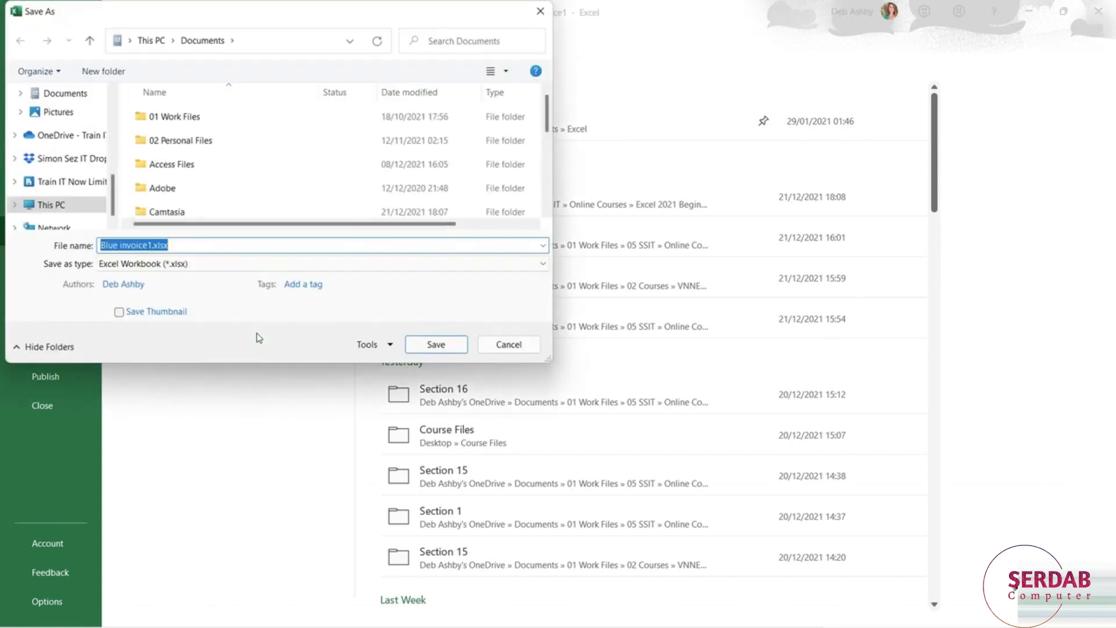
left_click(543, 265)
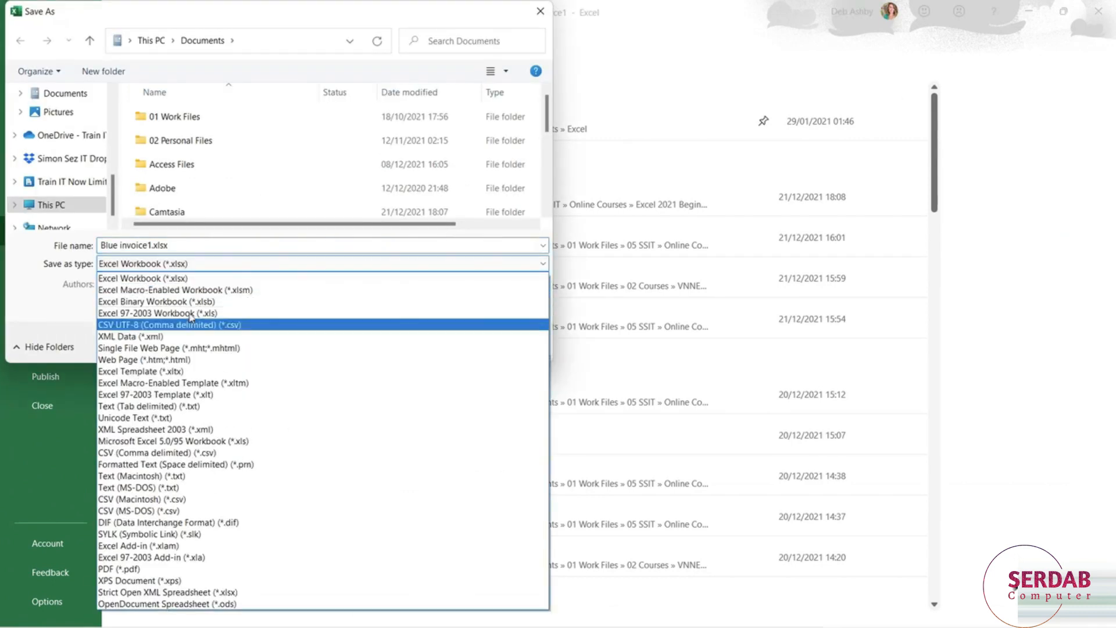
left_click(167, 371)
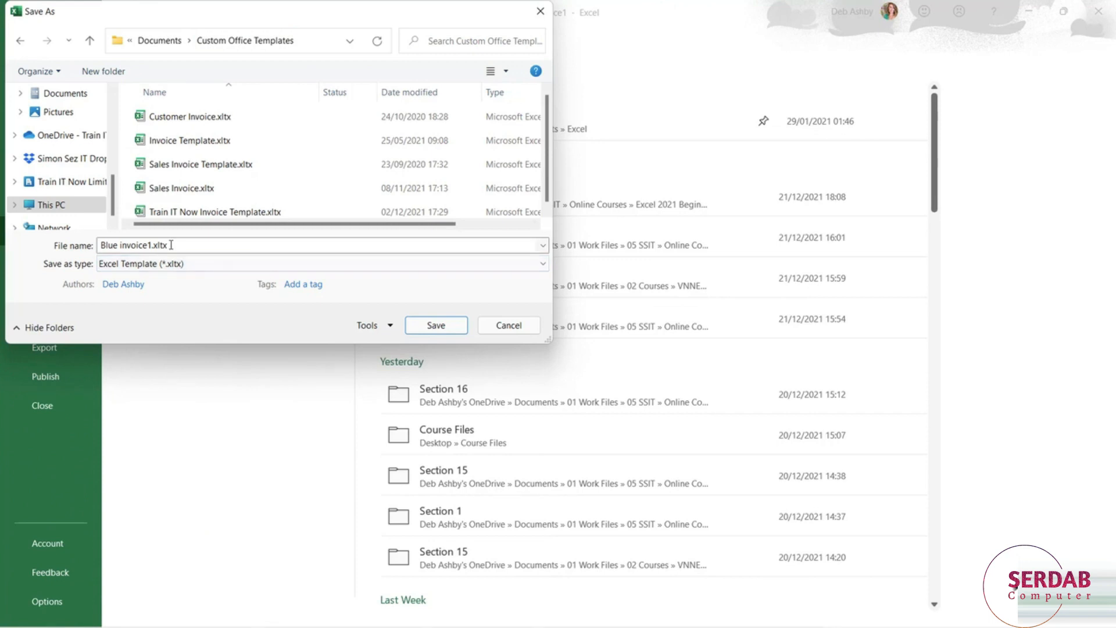
left_click_drag(172, 245, 86, 247)
type("Invo")
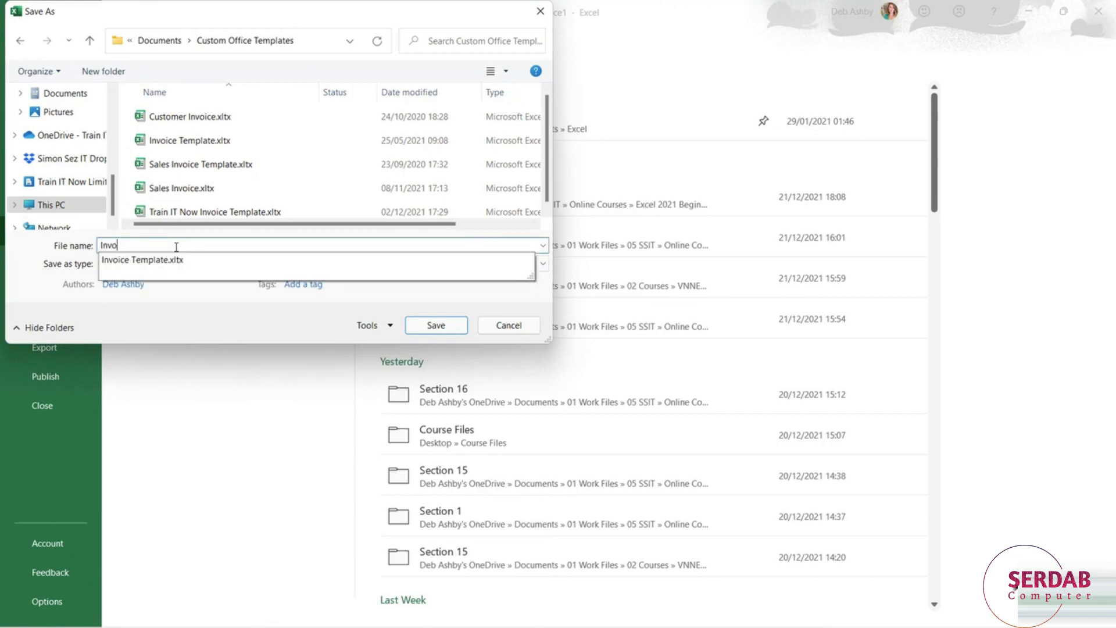
type("ice_Template")
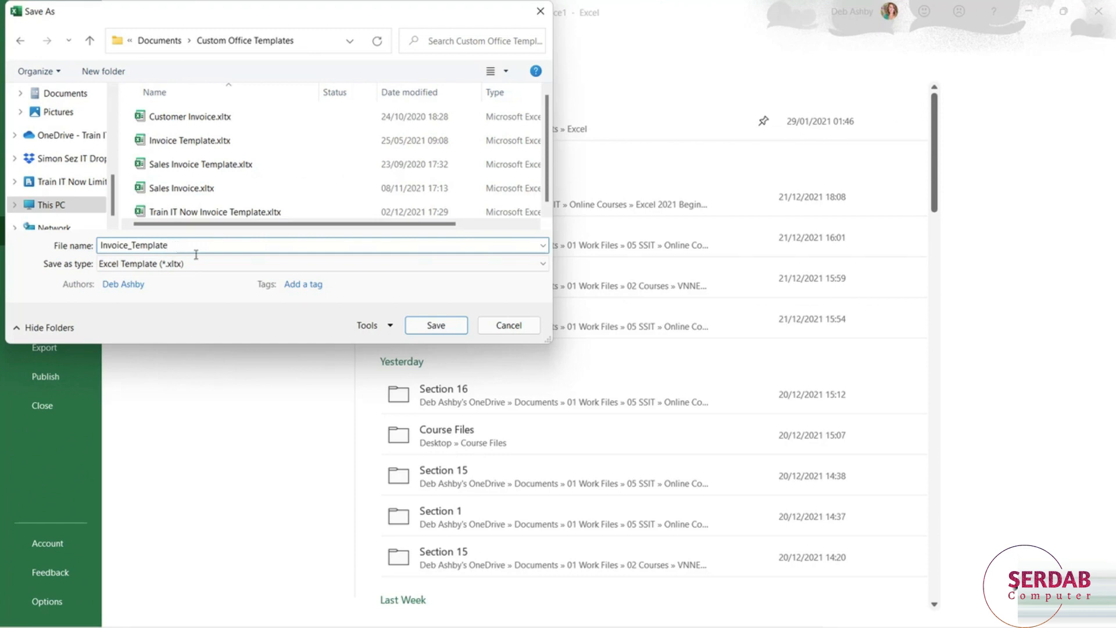
left_click(436, 325)
- Create a new blank workbook and rename Sheet1 as Summary
key("ctrl+n")
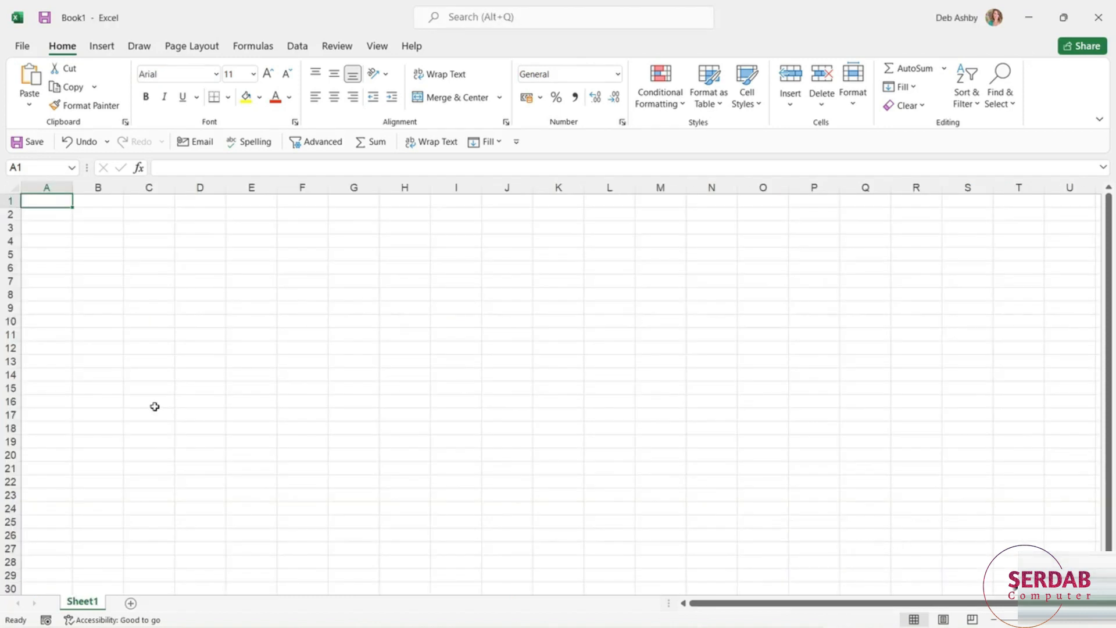
double_click(85, 602)
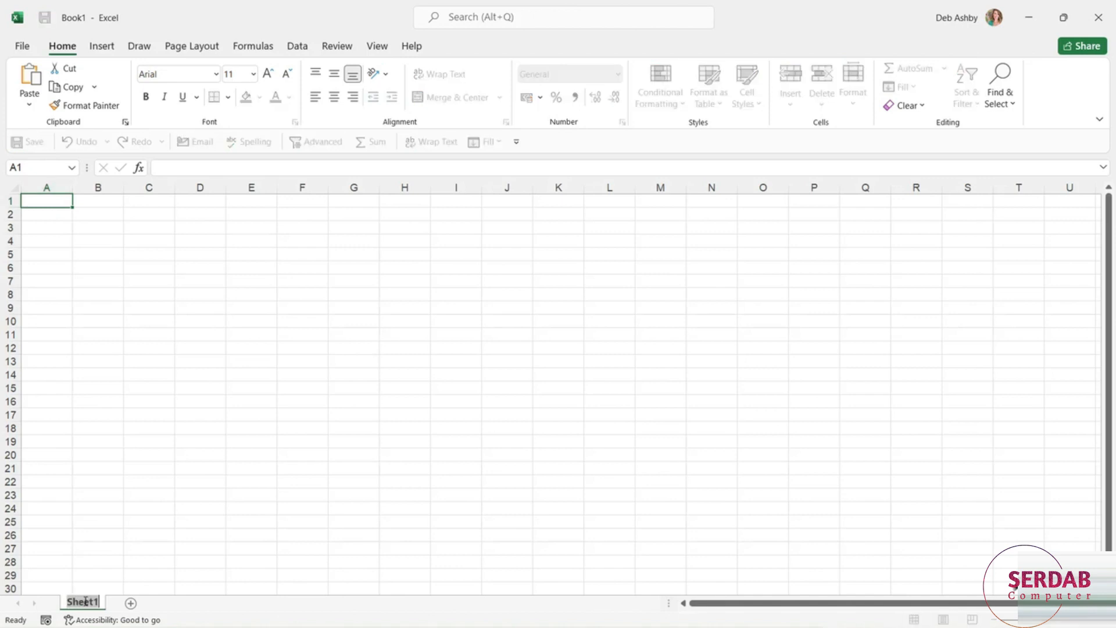
type("Summary")
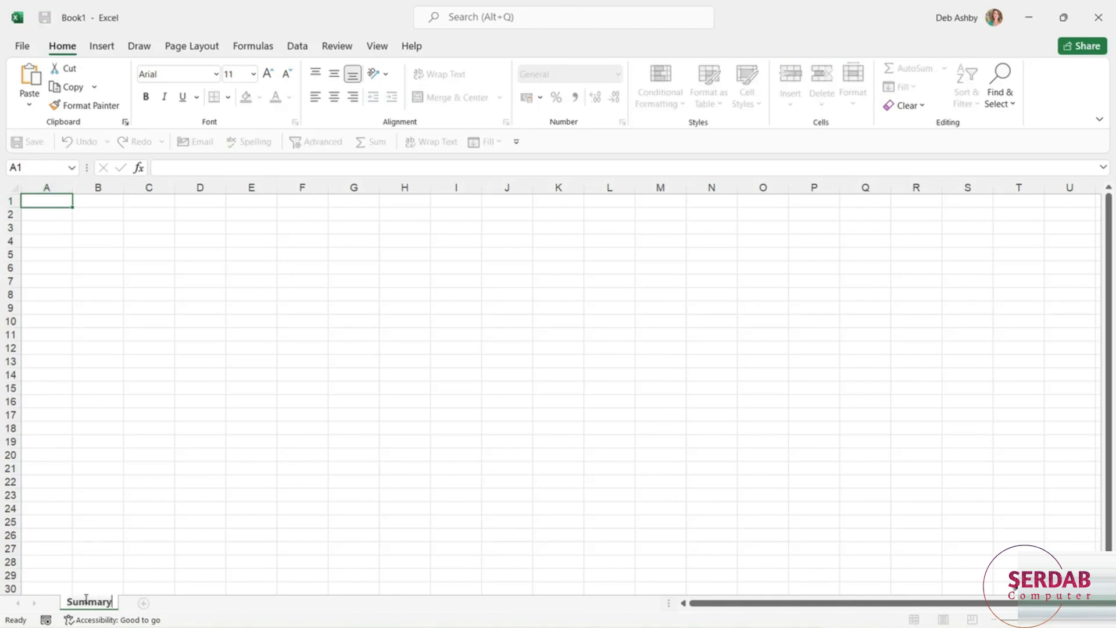
left_click(199, 551)
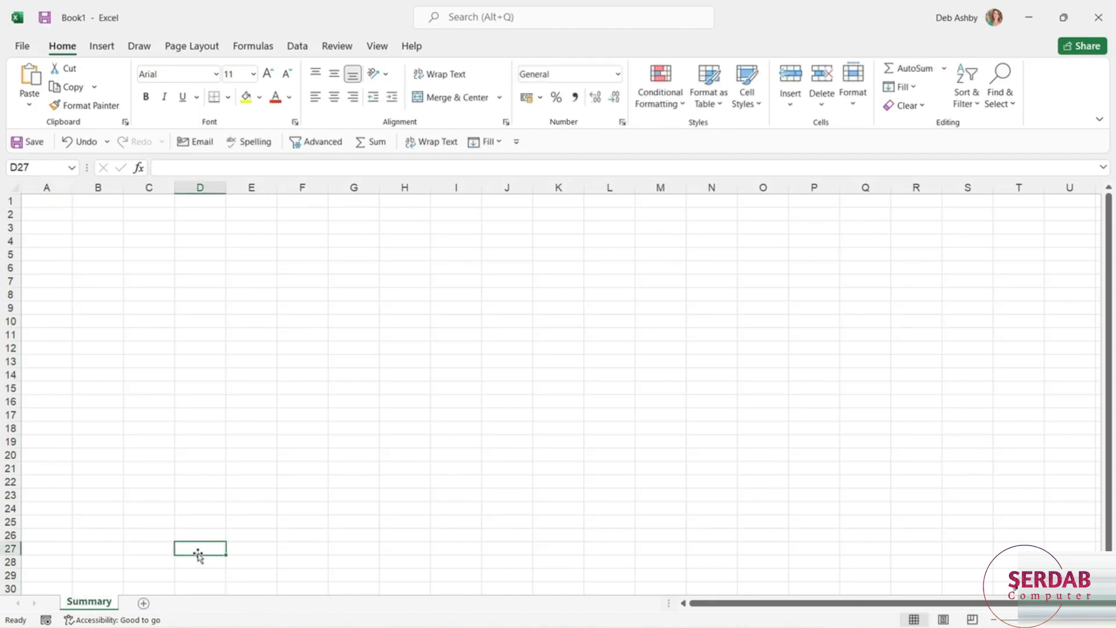
- Add three more worksheets after the Summary sheet
left_click(144, 604)
left_click(189, 604)
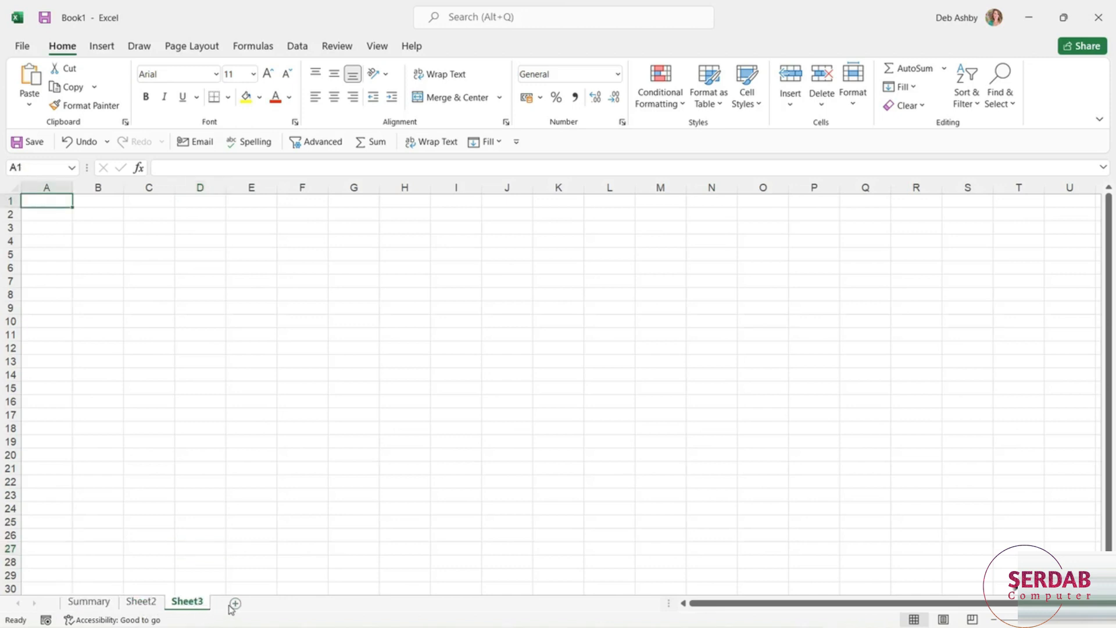
left_click(235, 604)
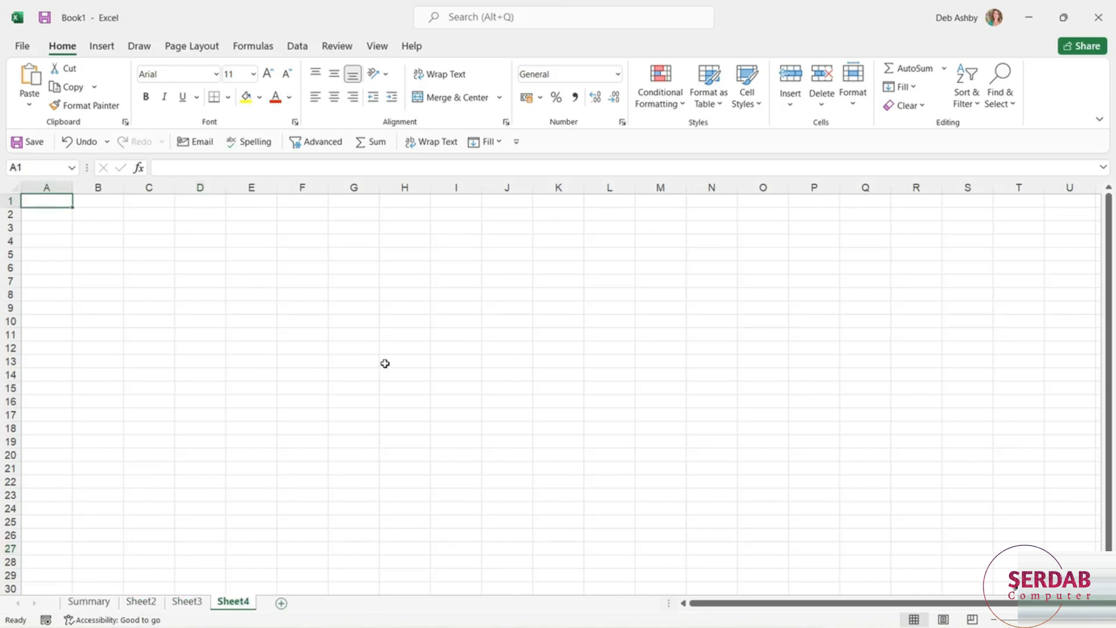
- Rename Sheet2 as Sales Data, Sheet3 as Calculations and Sheet4 as Charts
double_click(148, 605)
type("Sales Data")
double_click(192, 602)
type("Calculations")
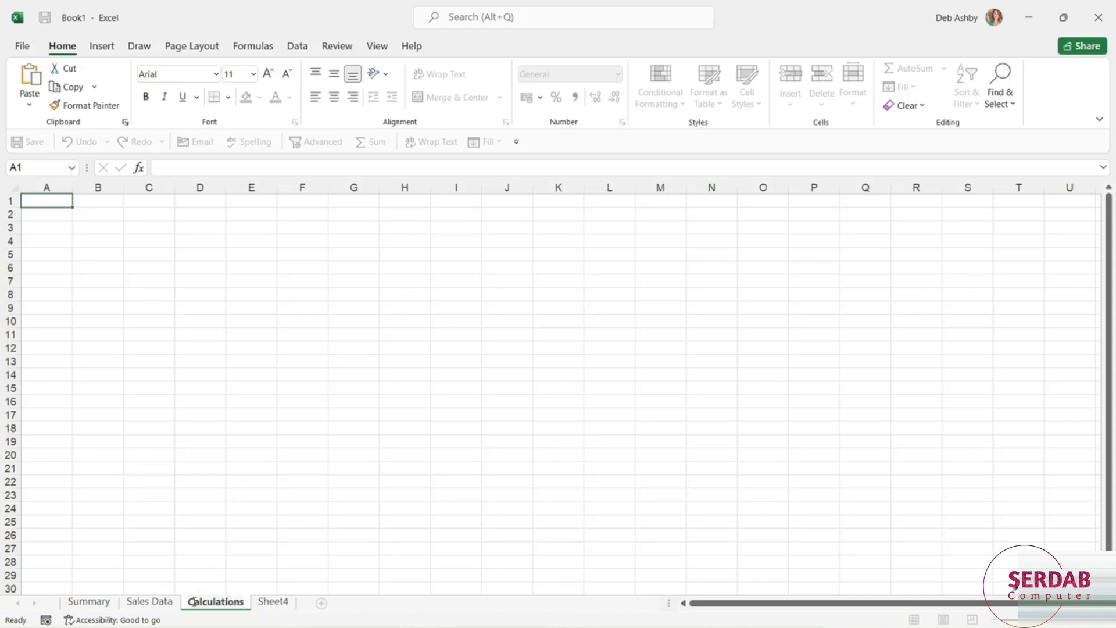
right_click(274, 607)
left_click(306, 439)
type("Charts")
key("Return")
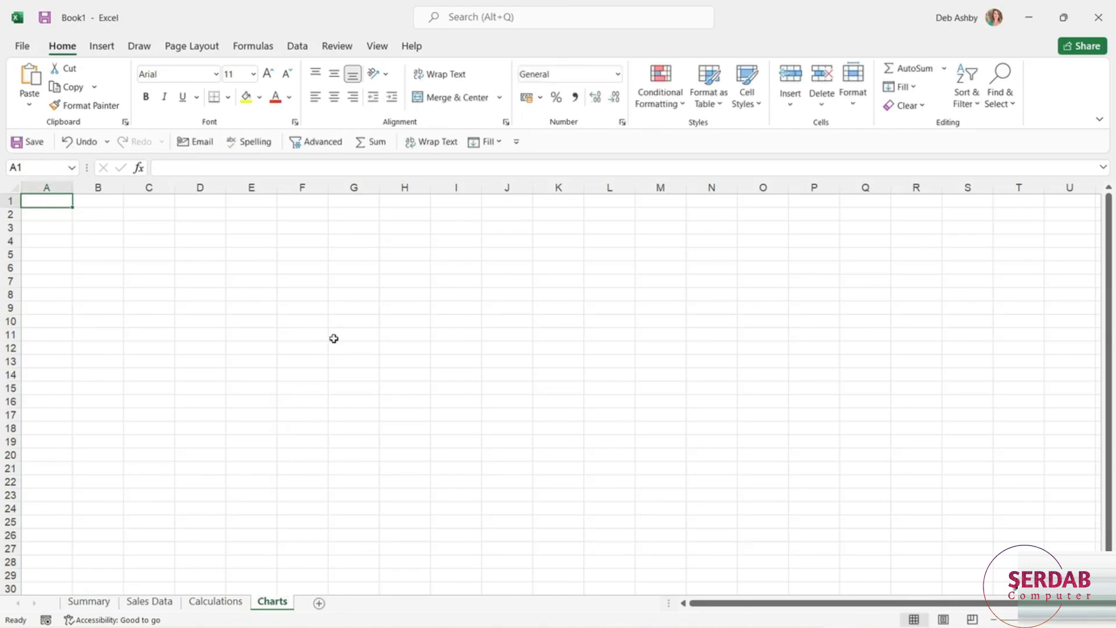
- Enter the title "Sales Data for 2020" in cell A1 of the Sales Data worksheet
left_click(153, 603)
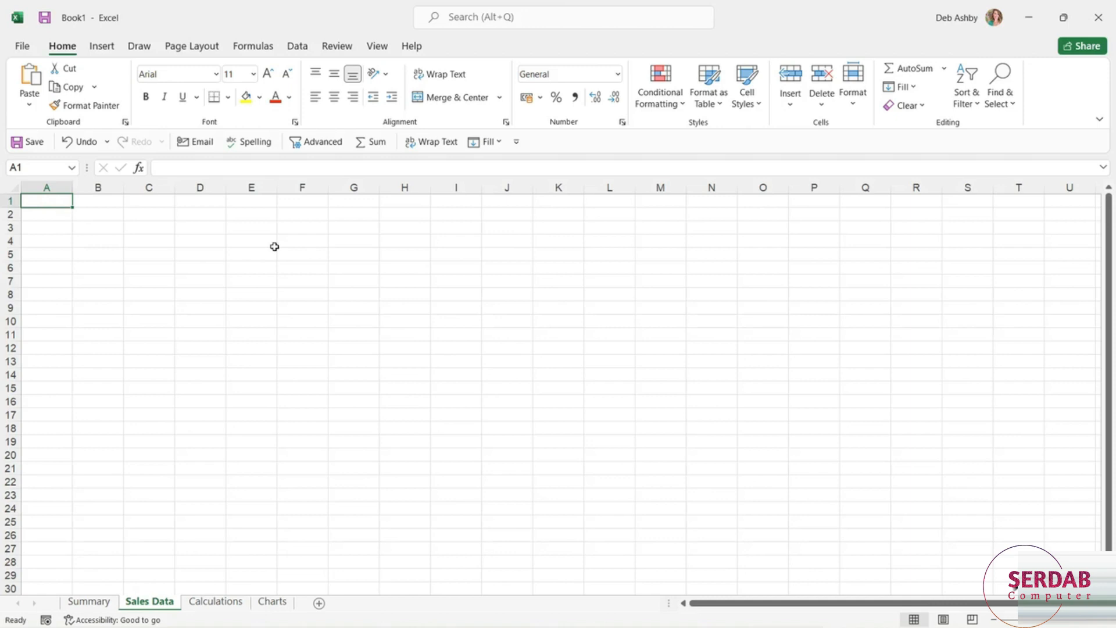
type("Sales Data for 2020")
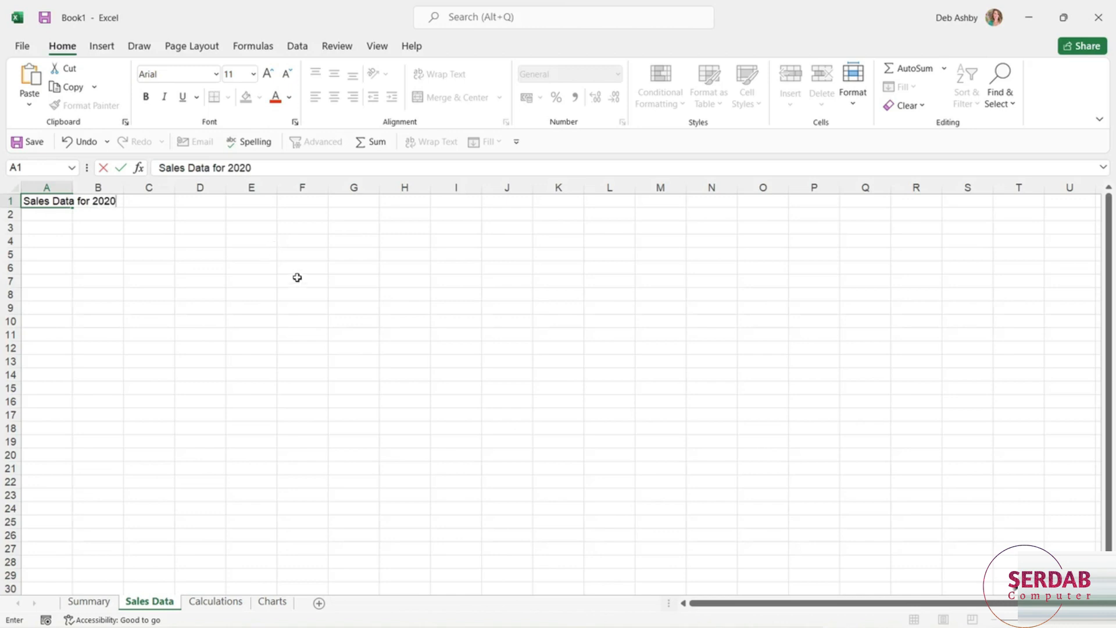
left_click(298, 277)
- Format the whole of row 1 with font size 14 and bold
left_click(9, 201)
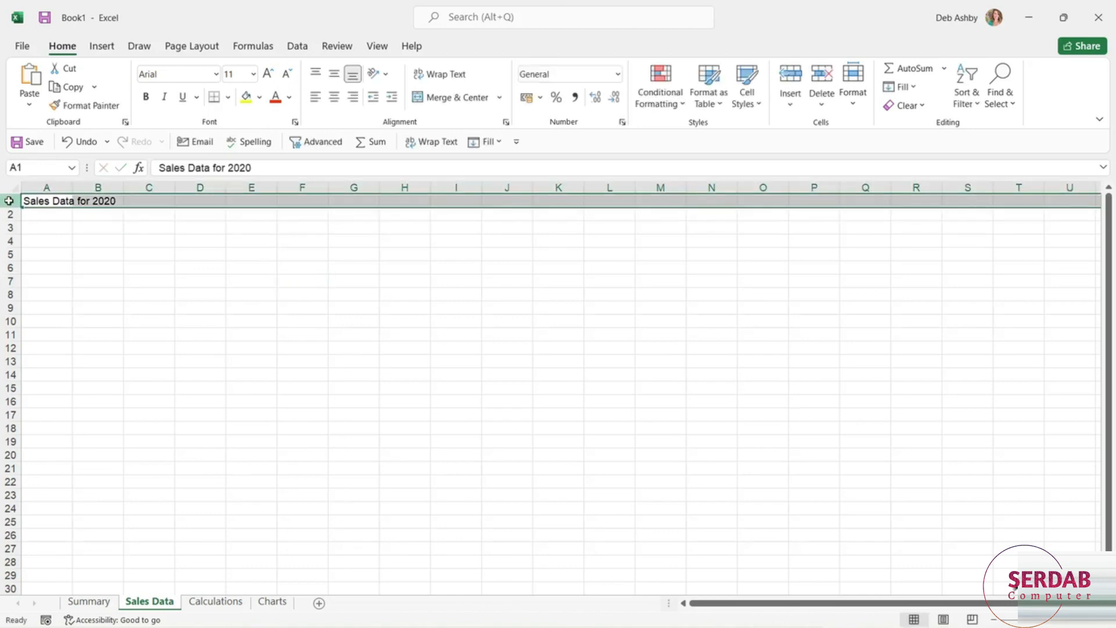
left_click(254, 76)
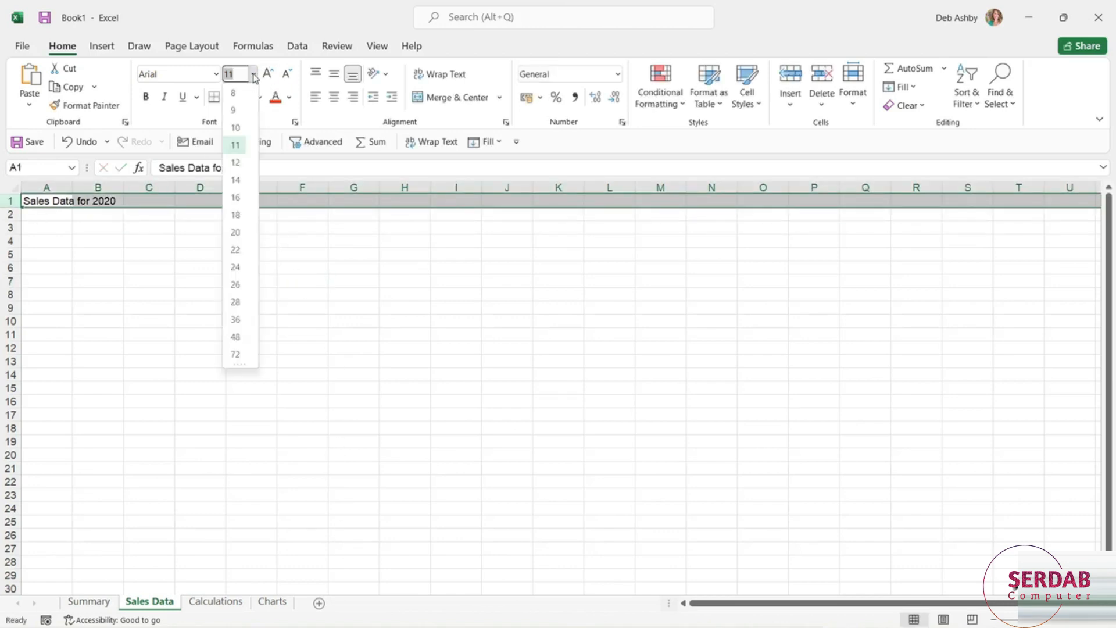
left_click(235, 181)
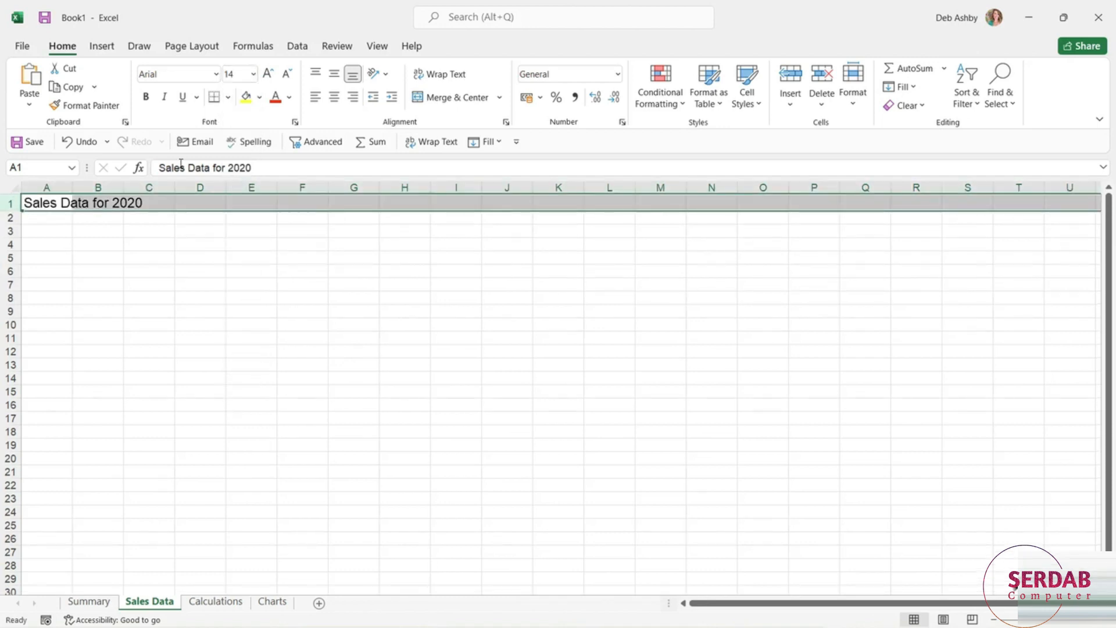
left_click(146, 97)
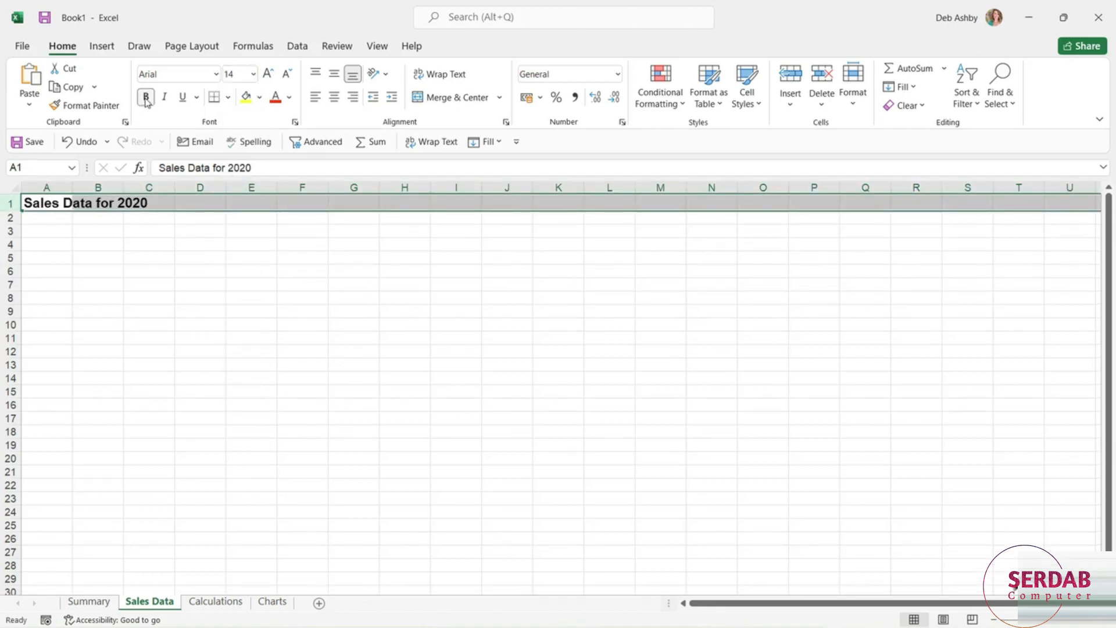
left_click(323, 355)
- Enter the column headings Month, Revenue and Profit in cells A3 to C3
left_click(39, 236)
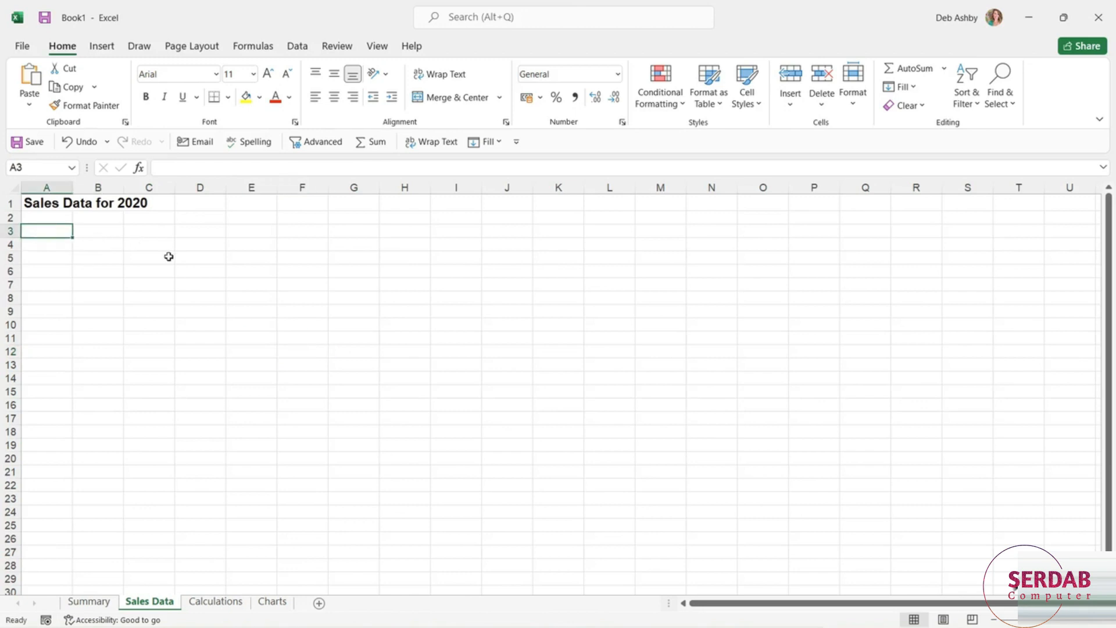
type("Motnth")
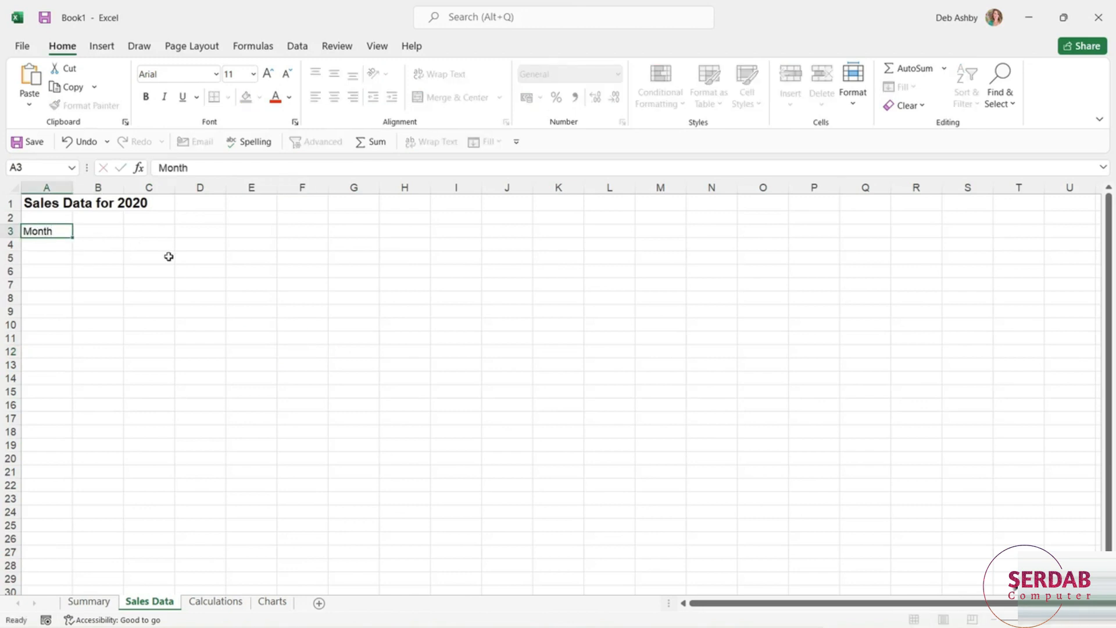
key("Tab")
type("Revenue")
key("Tab")
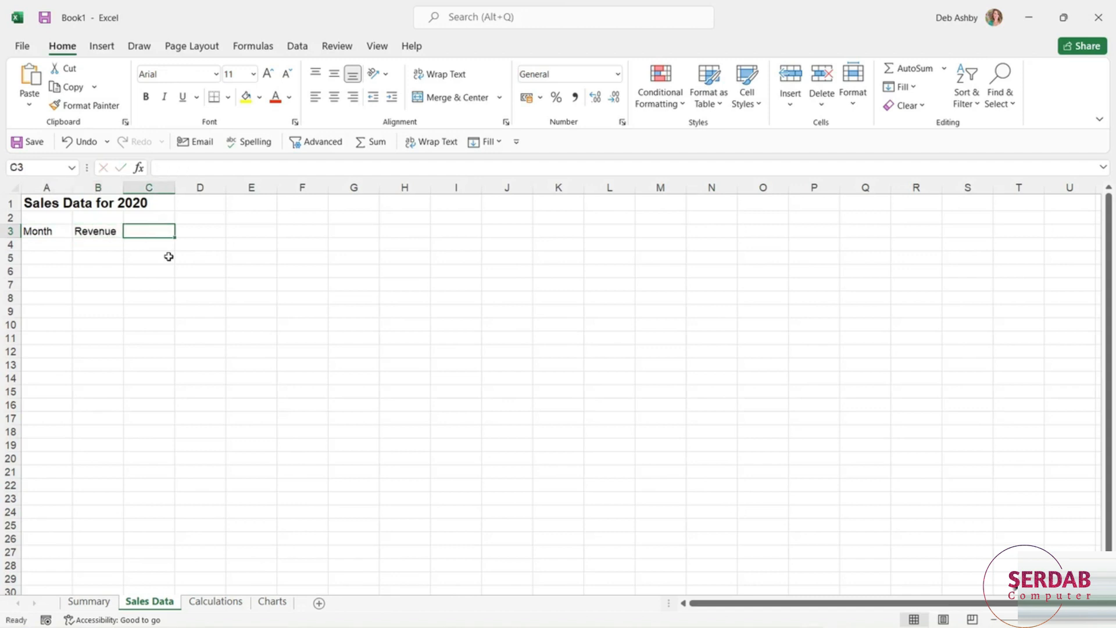
type("Profit")
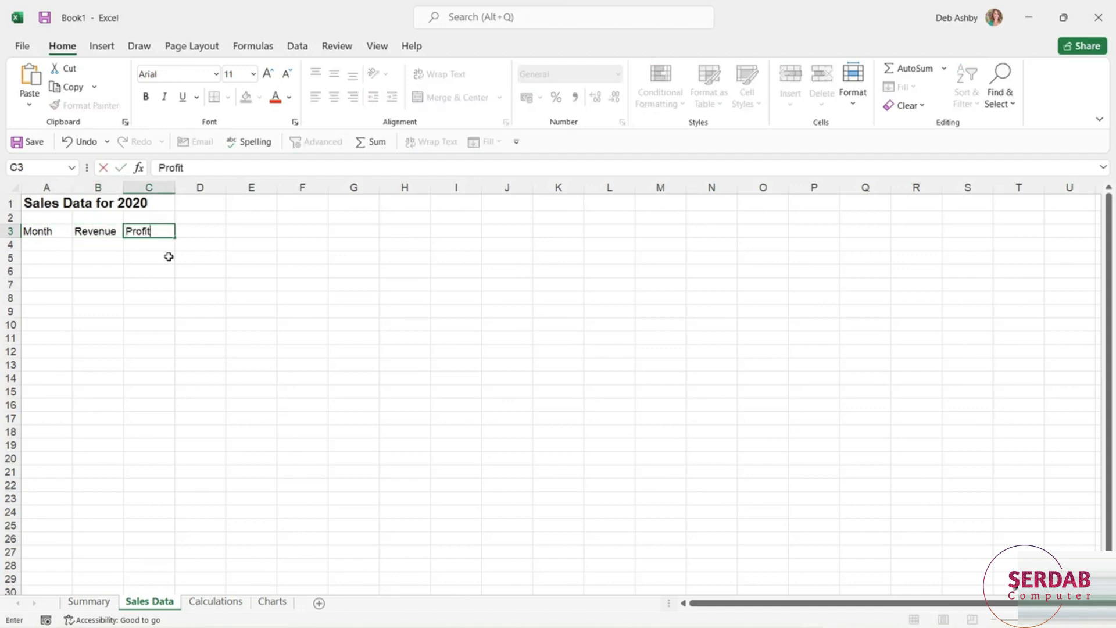
left_click(214, 268)
left_click(200, 392)
- Enter Jan in cell A4 and autofill the months down to Mar in A6
left_click(50, 247)
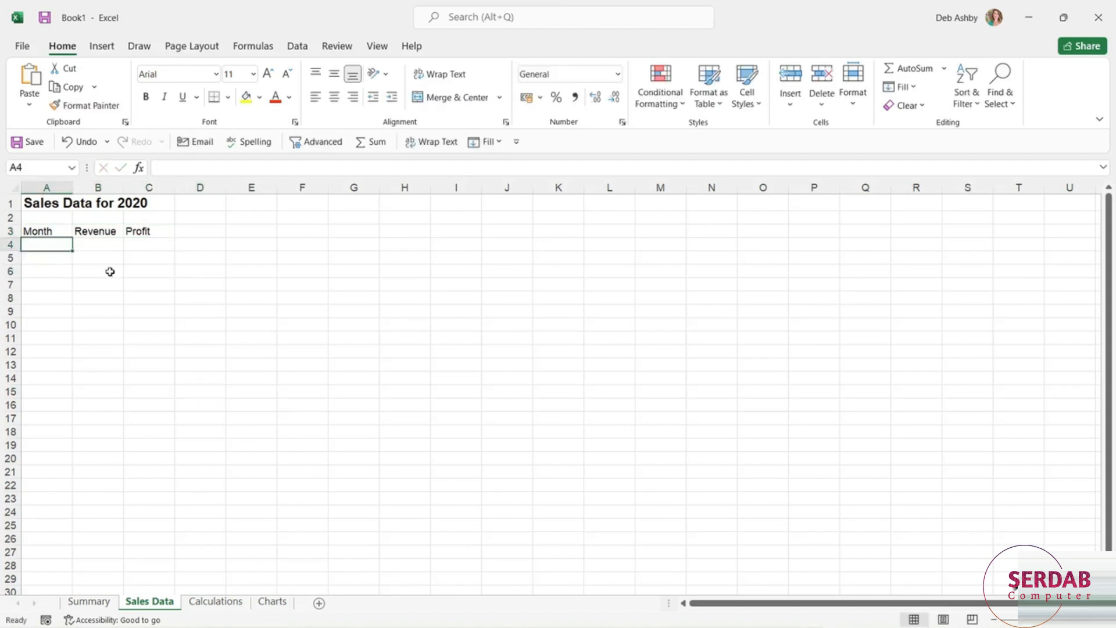
type("Jan")
key("ctrl+Return")
left_click_drag(71, 252, 74, 278)
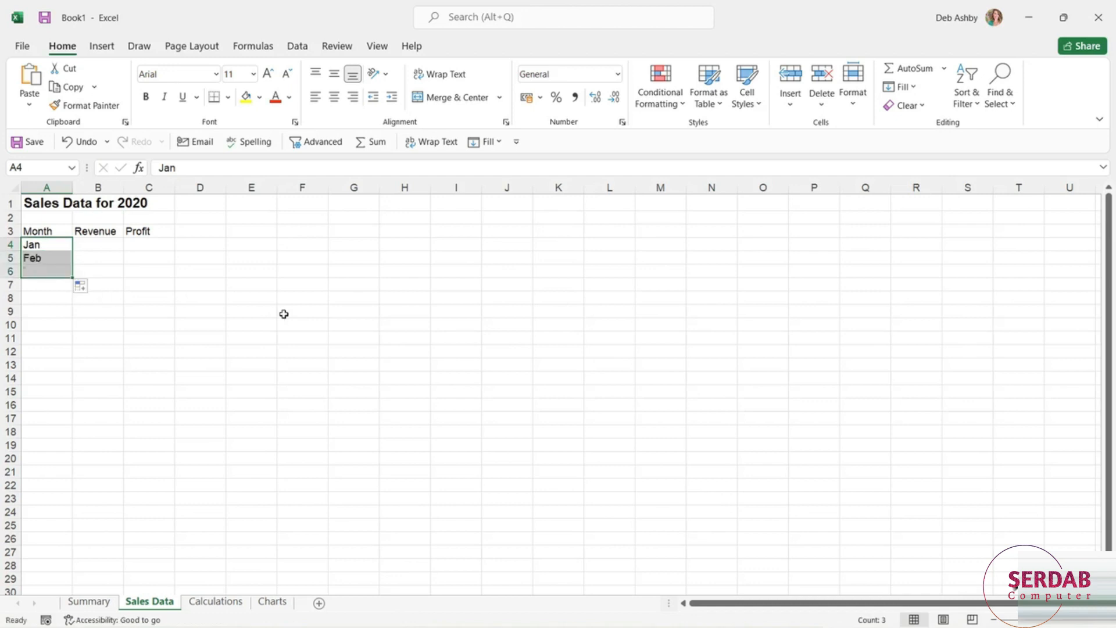
left_click(250, 312)
- Enter the revenue values 500, 400 and 300 in cells B4 to B6
left_click(111, 245)
type("500")
key("Return")
type("400")
key("Return")
type("300")
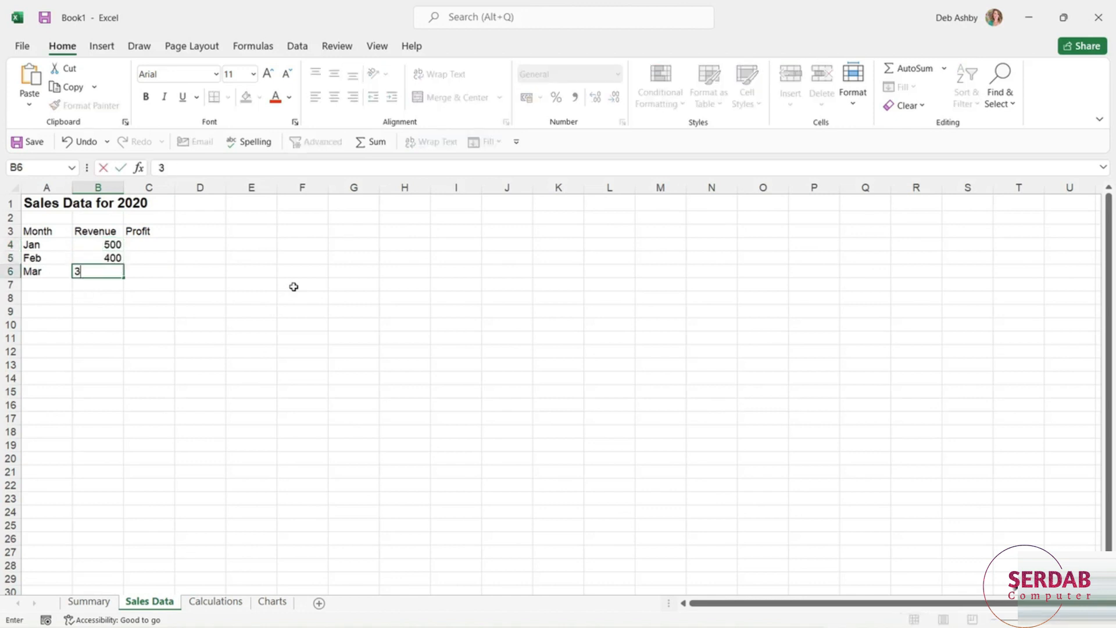
key("Return")
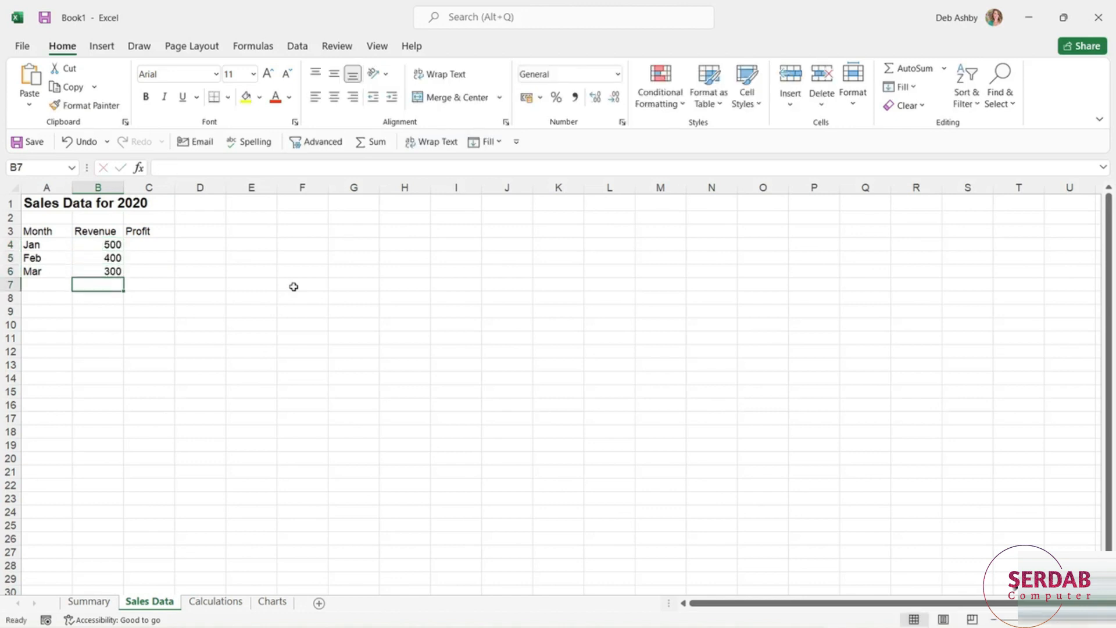
- Enter the profit values 200, 300 and 100 in cells C4 to C6
left_click(158, 247)
type("200")
key("Return")
type("300")
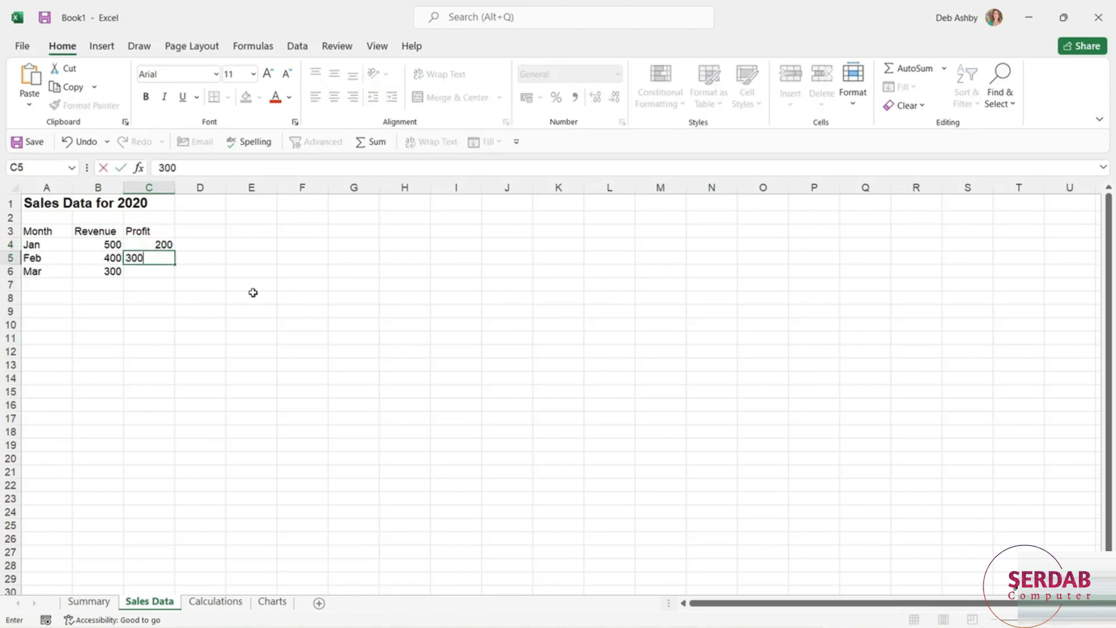
key("Return")
type("100")
left_click(244, 294)
- Format the column headings in A3:C3 with bold text and a light blue theme fill
left_click_drag(34, 231, 146, 233)
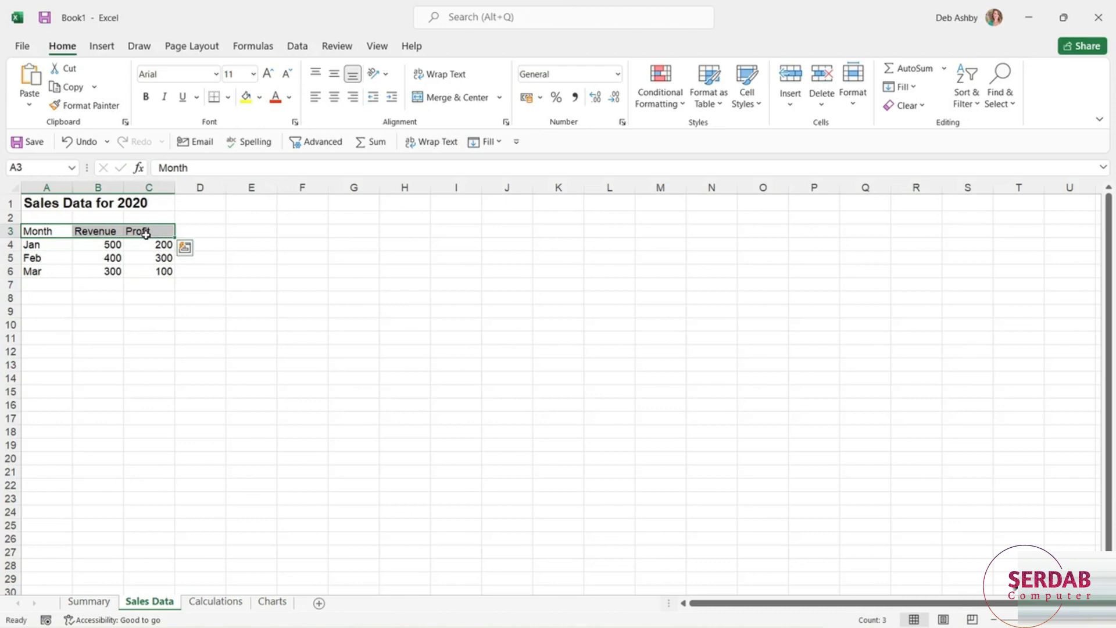
left_click(145, 96)
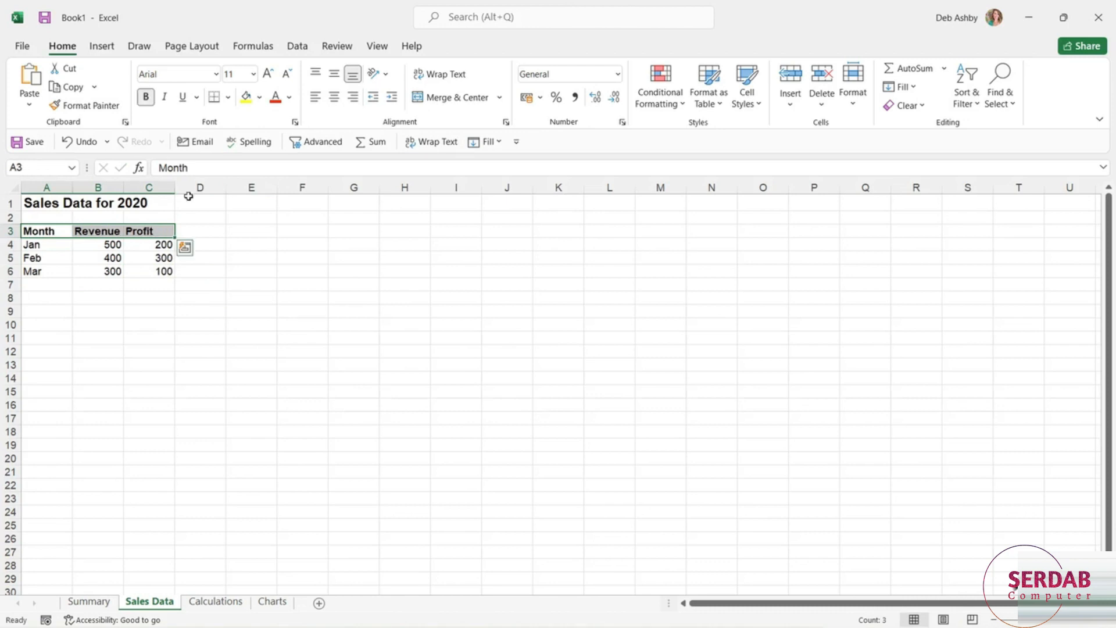
left_click(259, 97)
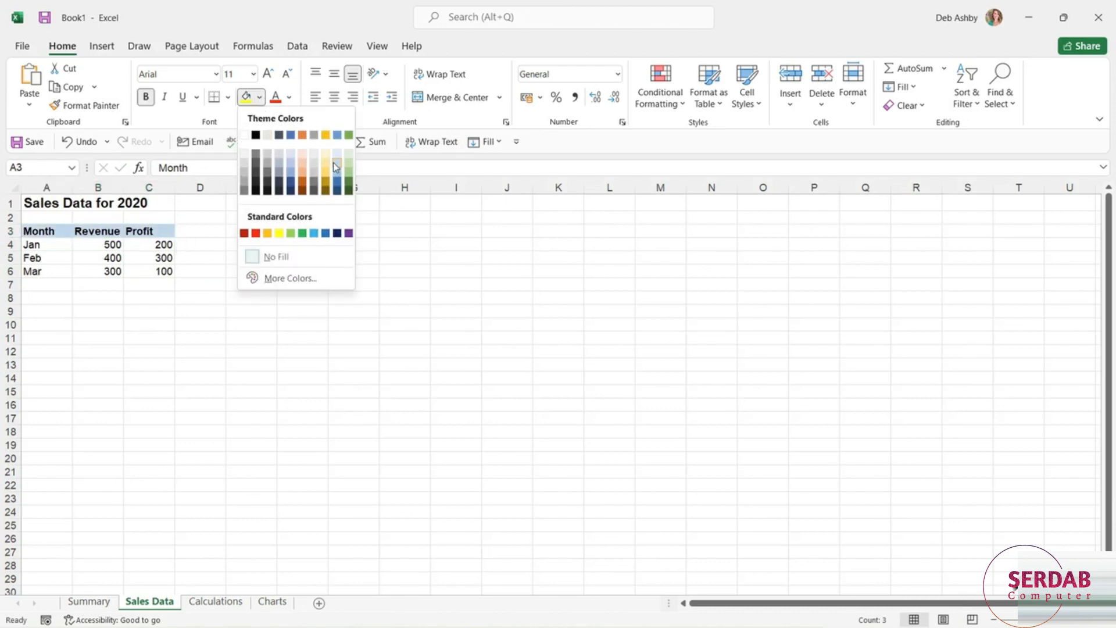
left_click(337, 168)
left_click(303, 284)
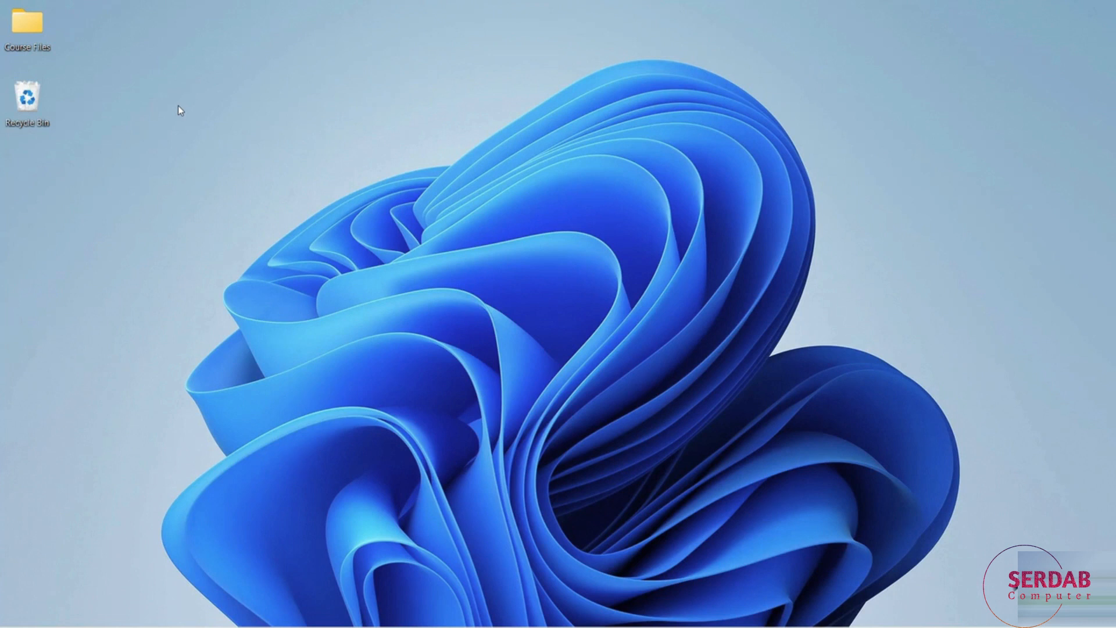
- Create a new folder named Excel Practice Files on the Windows desktop
right_click(178, 106)
mouse_move(222, 120)
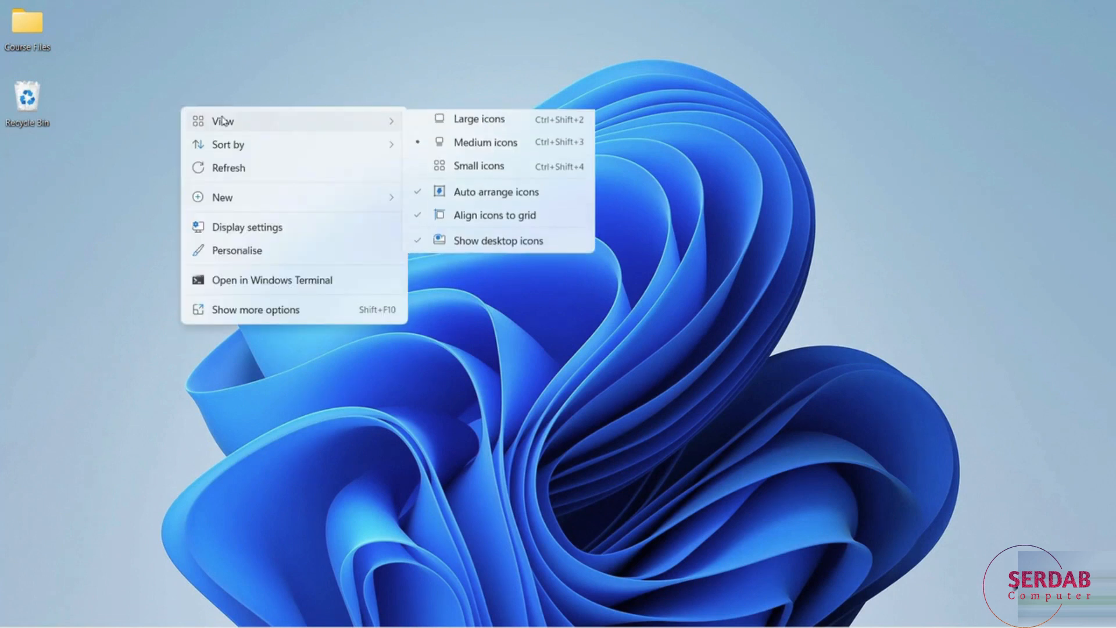
mouse_move(237, 205)
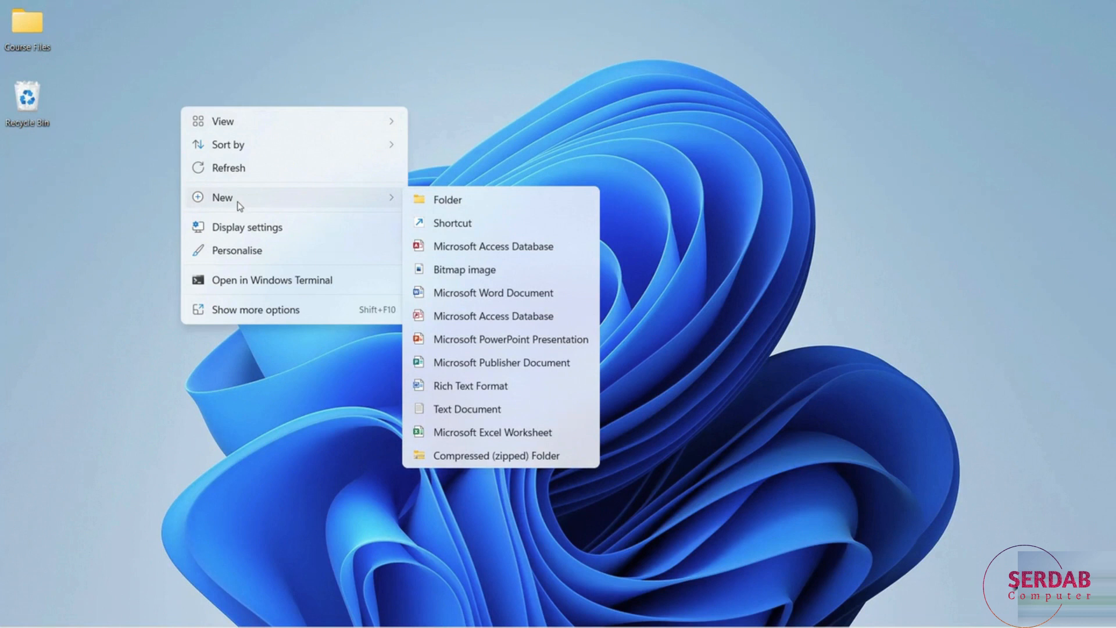
left_click(482, 208)
type("Exce")
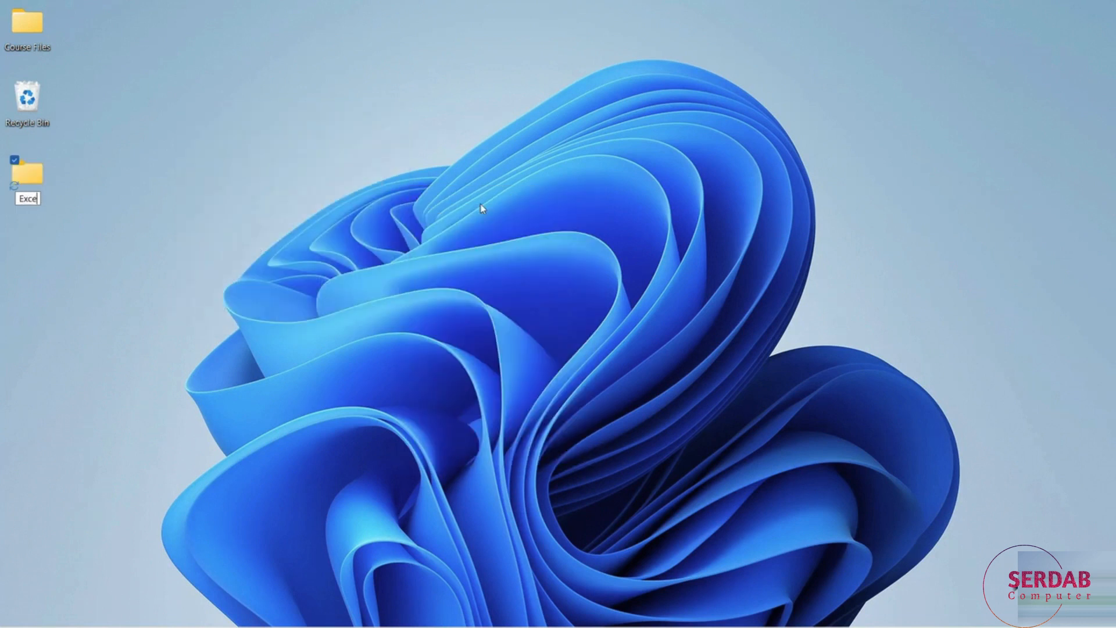
type("l Practice Files")
key("Return")
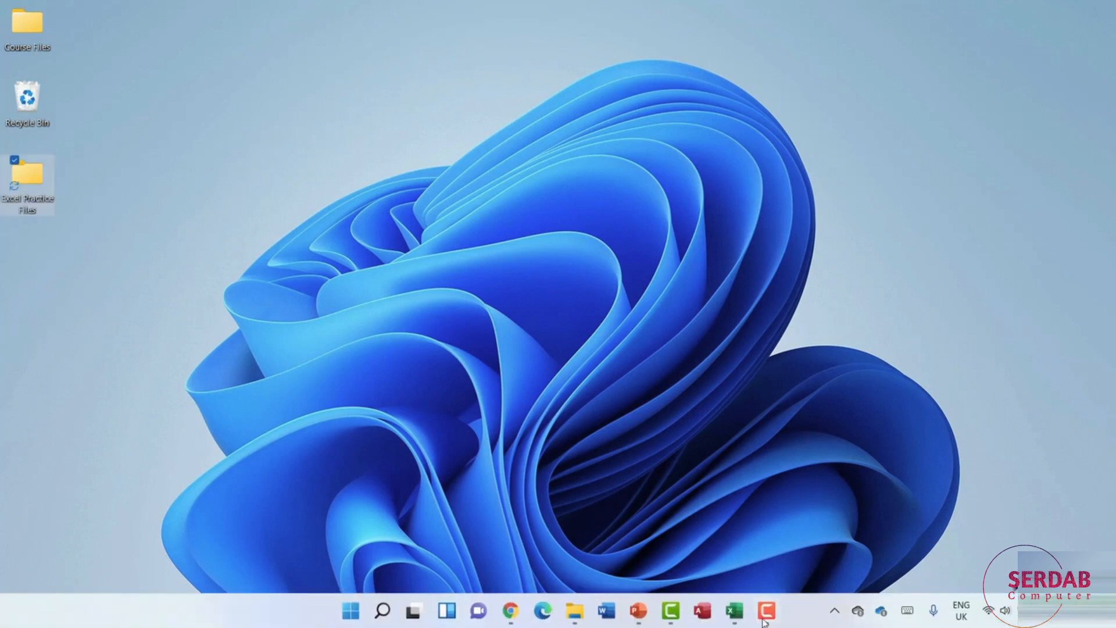
- Switch back to the Excel workbook, start saving it as a new file and browse to the Excel Practice Files folder on the desktop
left_click(889, 540)
left_click(289, 228)
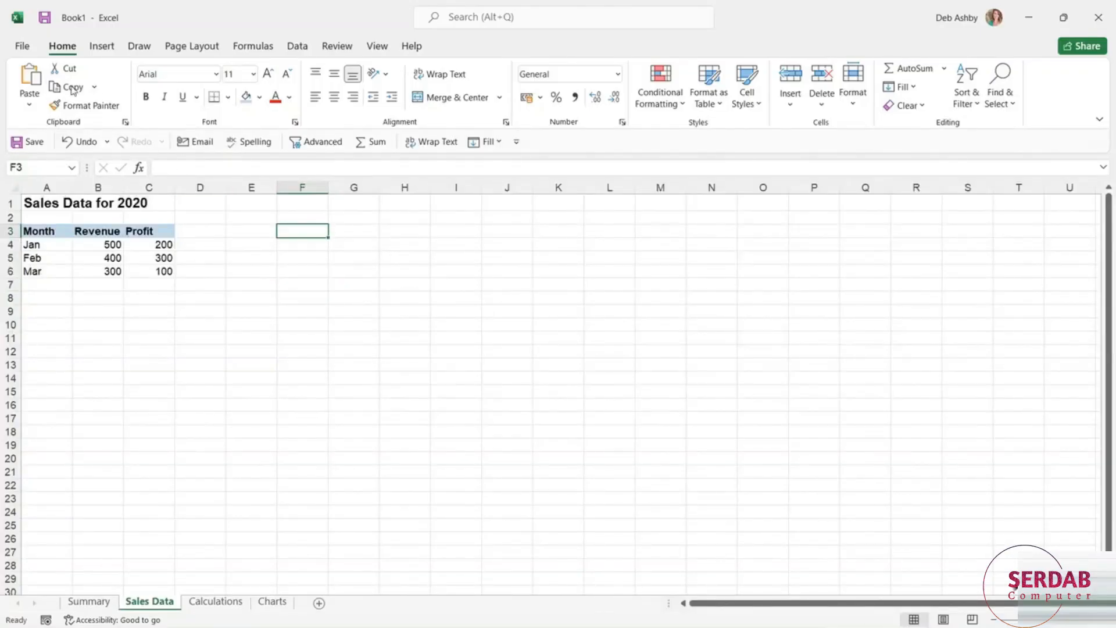
left_click(22, 46)
left_click(70, 236)
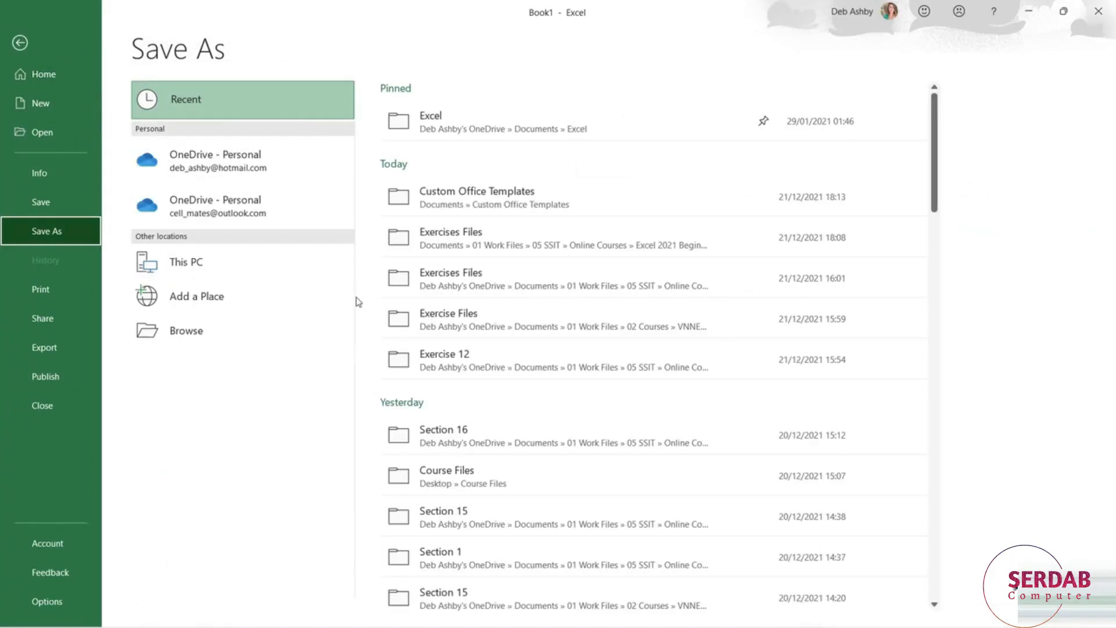
left_click(207, 340)
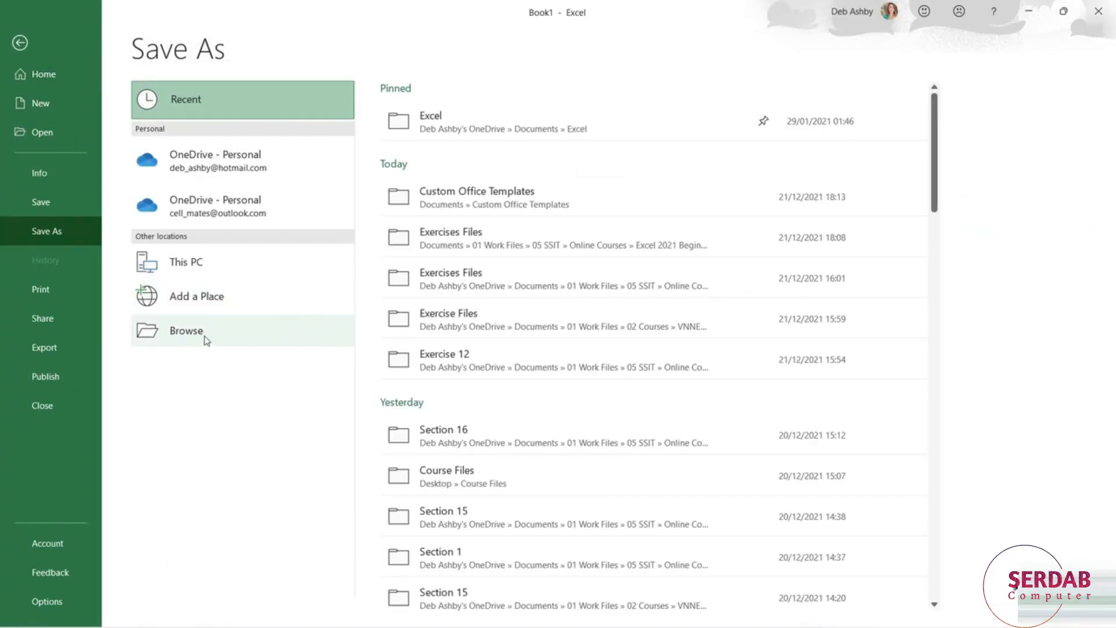
scroll(81, 125, "up", 1)
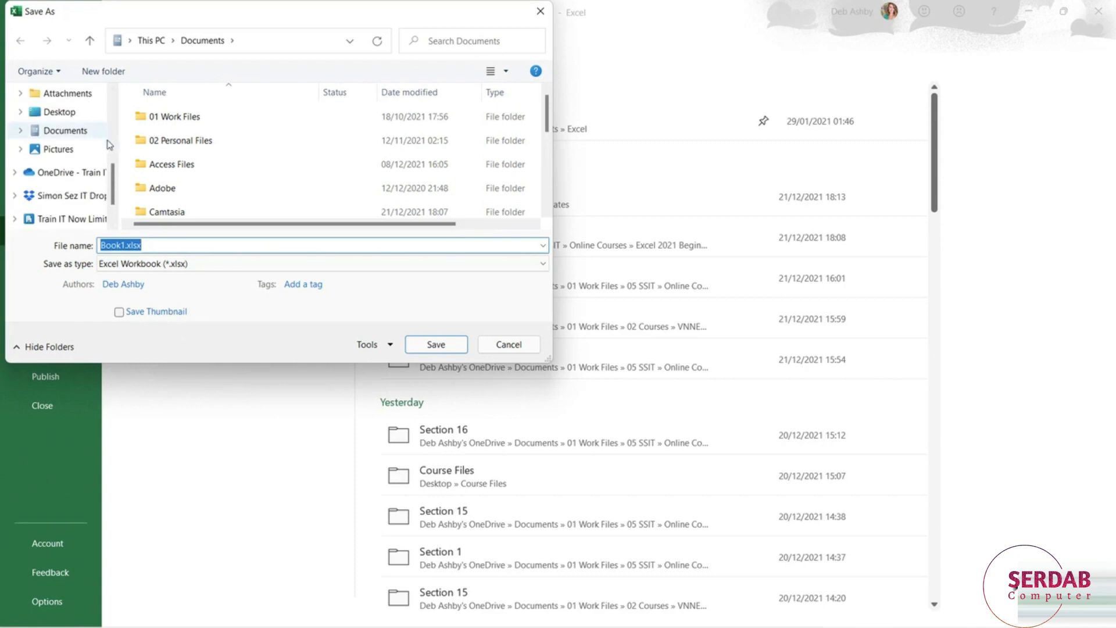
left_click(64, 113)
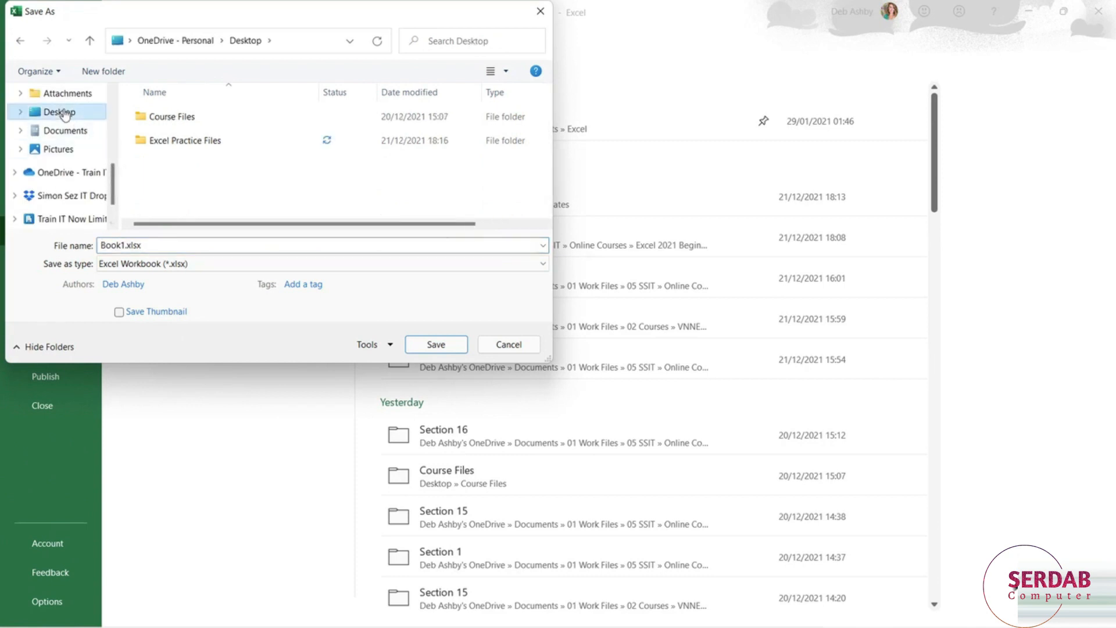
double_click(196, 143)
- Save the workbook under the file name Exercise02_Practice in the Excel Workbook format
double_click(157, 244)
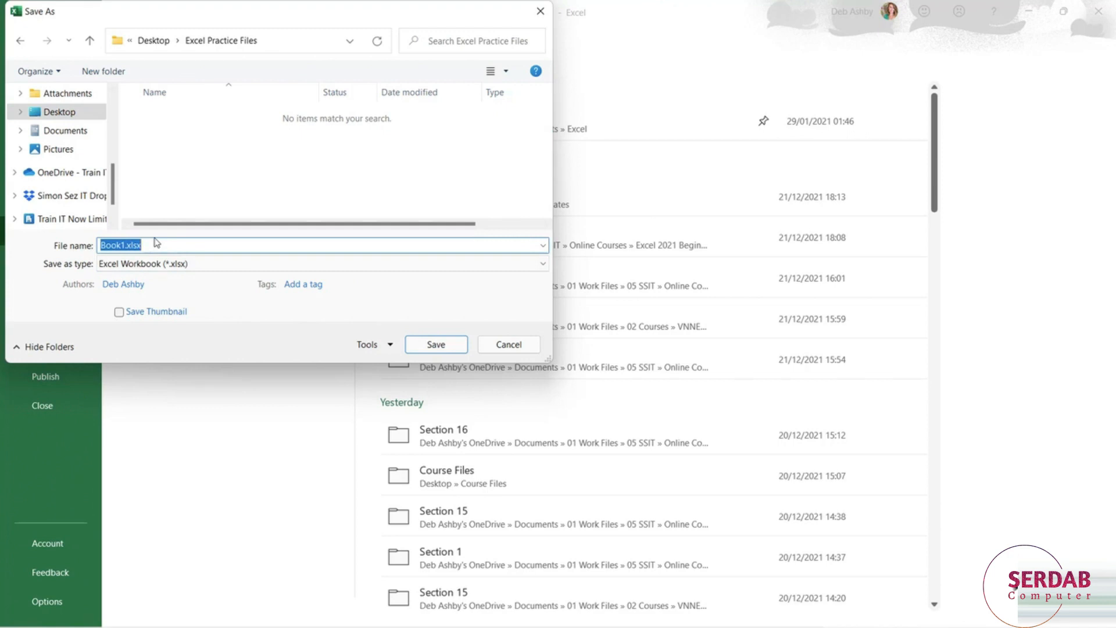
type("Exercise02")
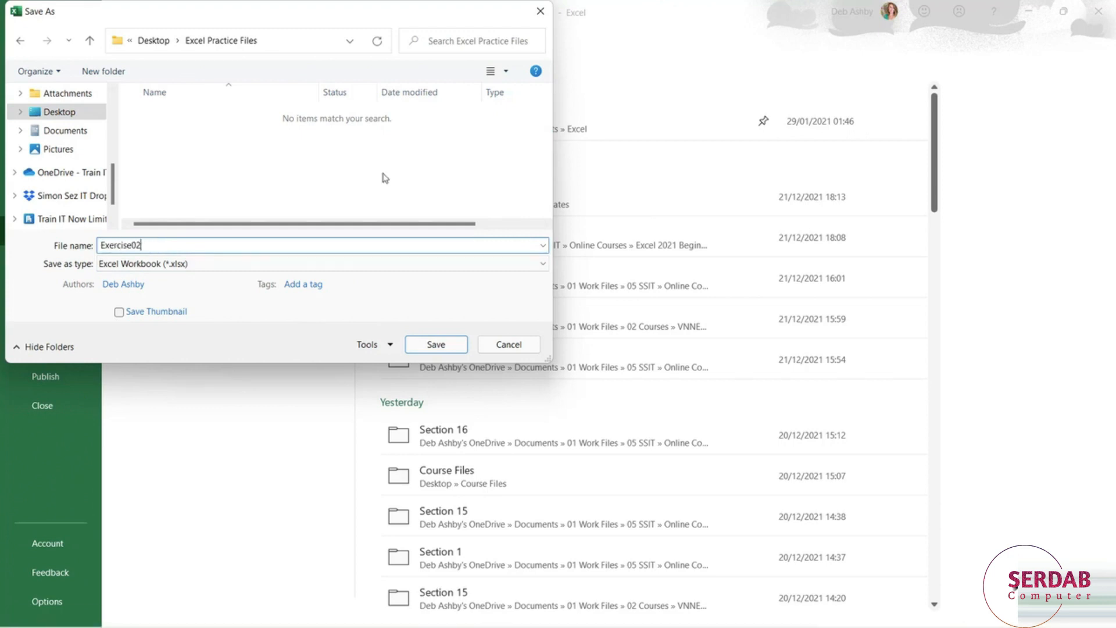
type("_Pracrice")
key("BackSpace")
key("BackSpace")
key("BackSpace")
key("BackSpace")
type("tice")
left_click(435, 346)
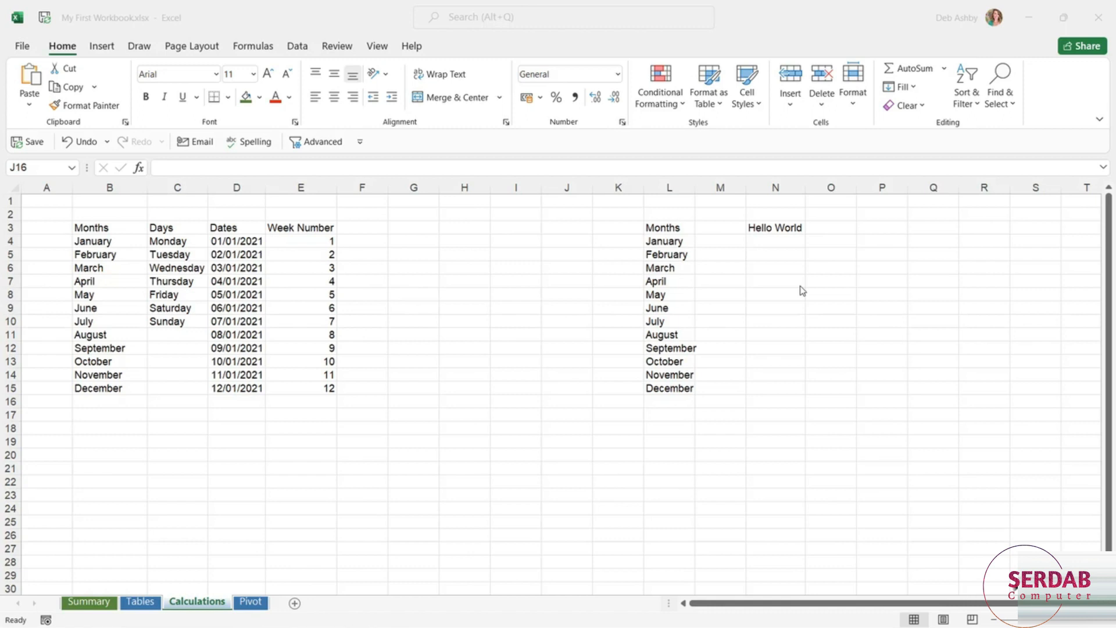
- Save the workbook My First Workbook.xlsx
left_click(453, 262)
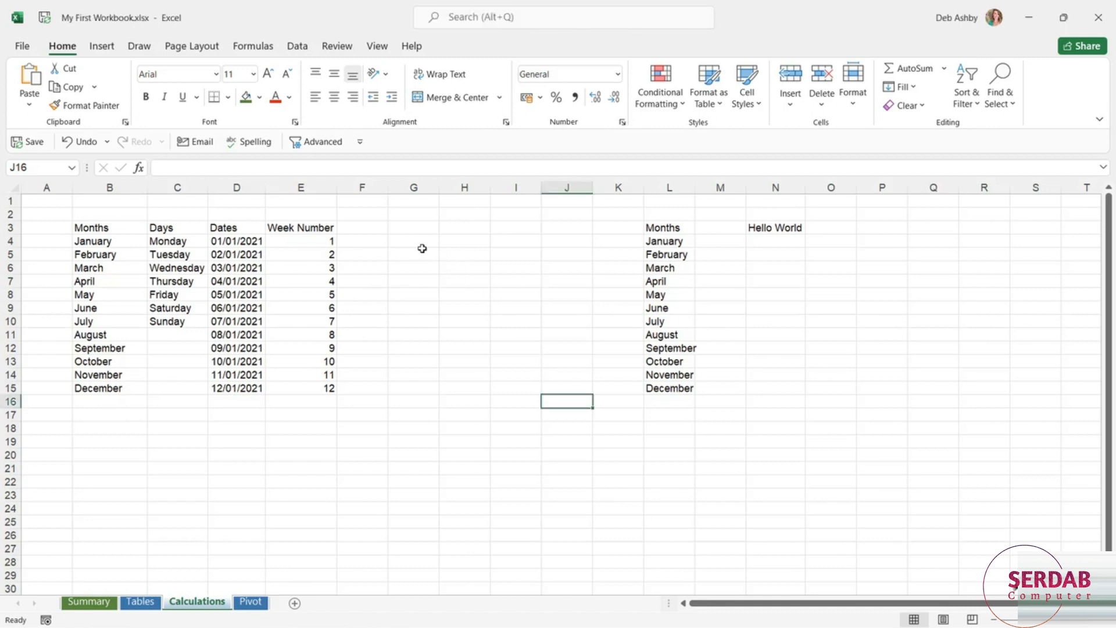
key("ctrl+s")
left_click(485, 276)
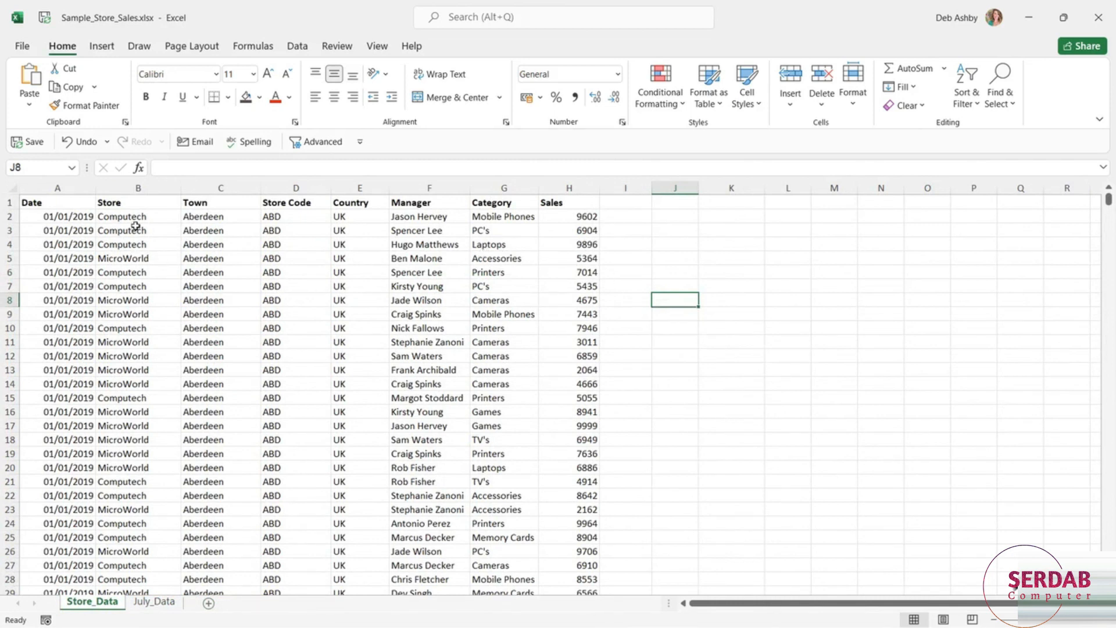
- Examine the column headings in A1:H1 and the extent of the Store_Data dataset by jumping to its last row and last column and back
left_click_drag(30, 202, 559, 205)
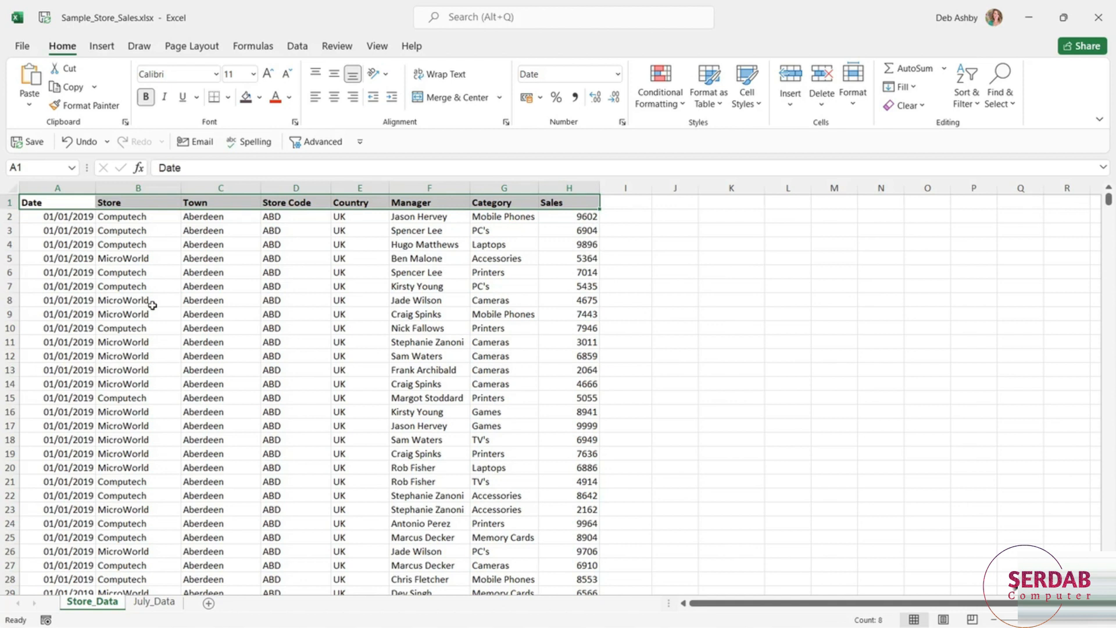
left_click(152, 260)
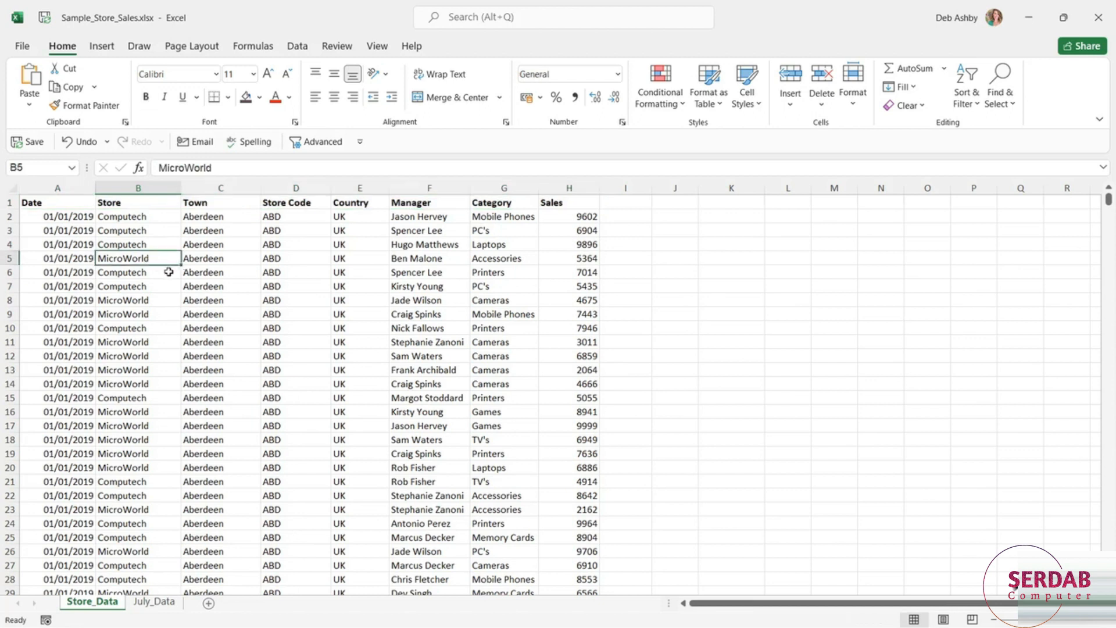
left_click(69, 207)
key("ctrl+Down")
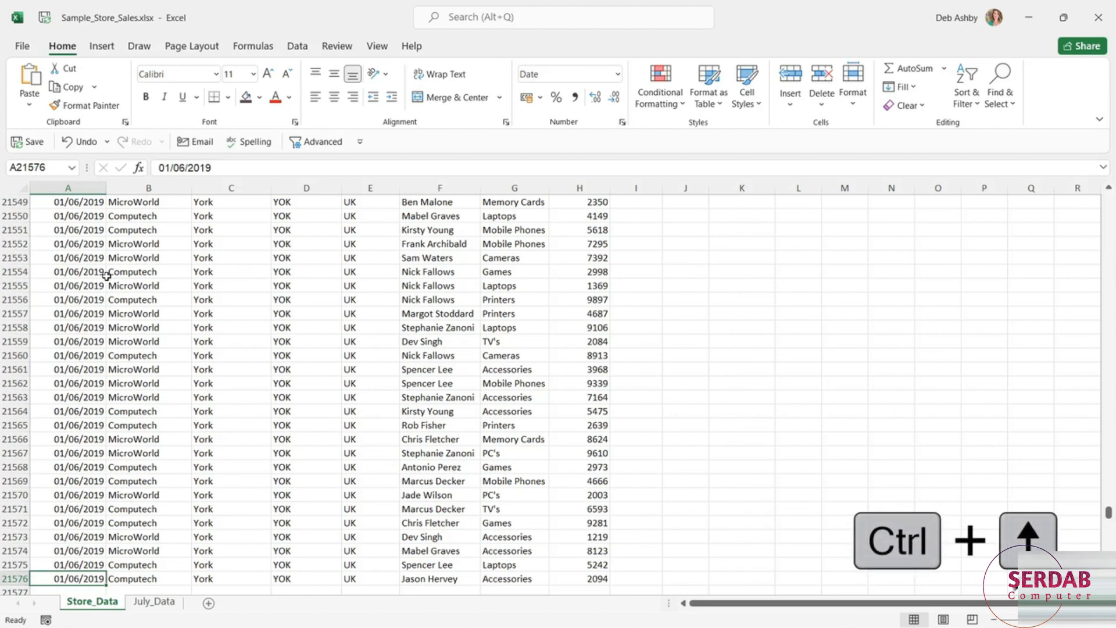
key("ctrl+Up")
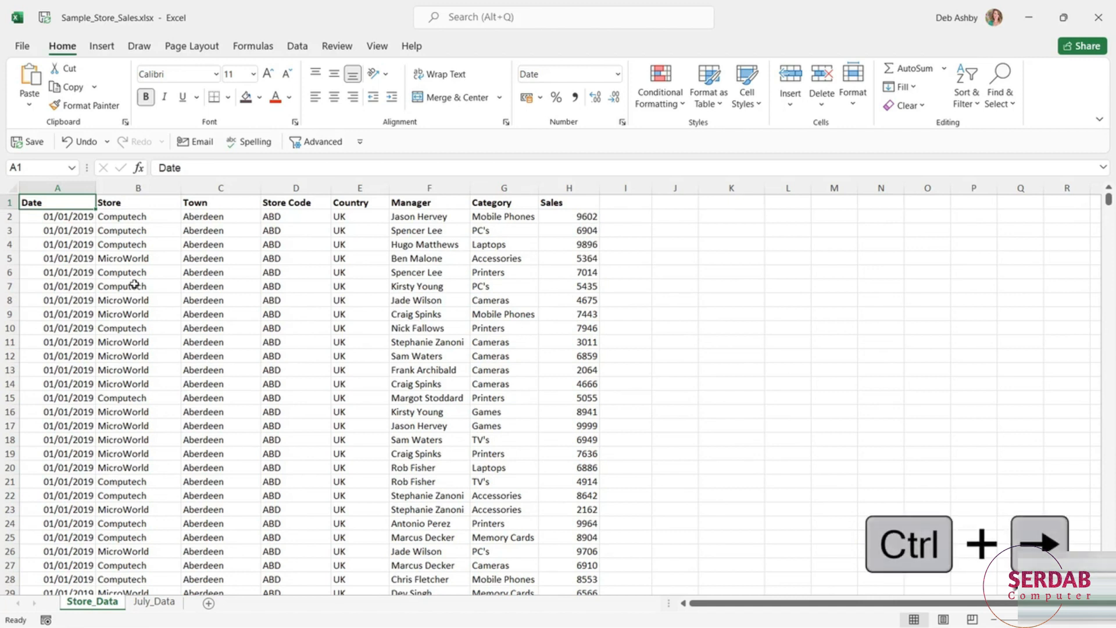
key("ctrl+Right")
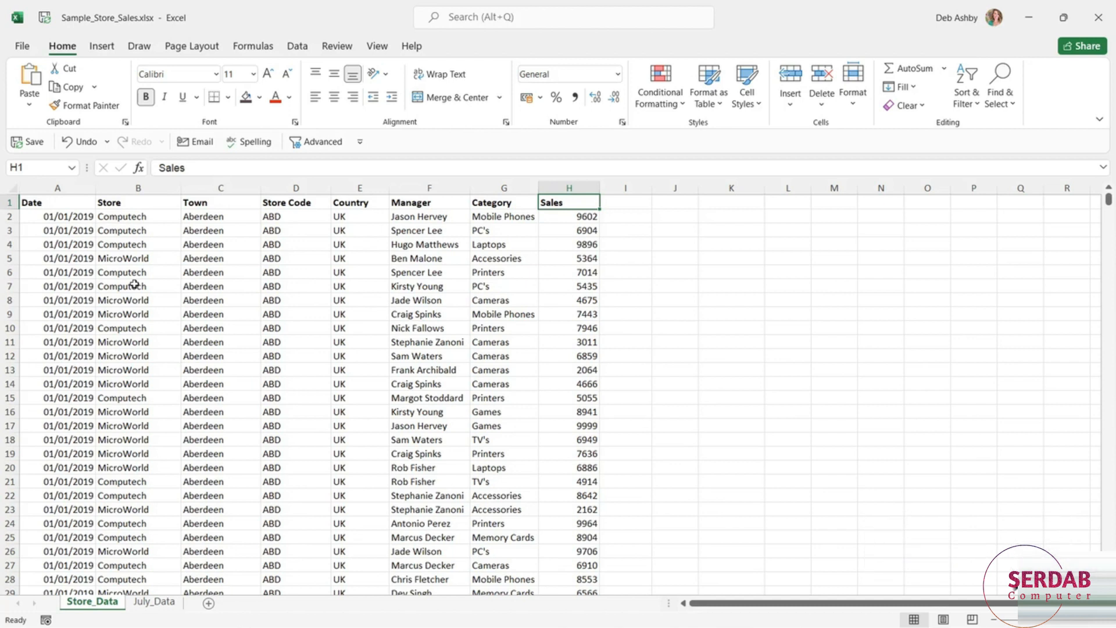
key("ctrl+Left")
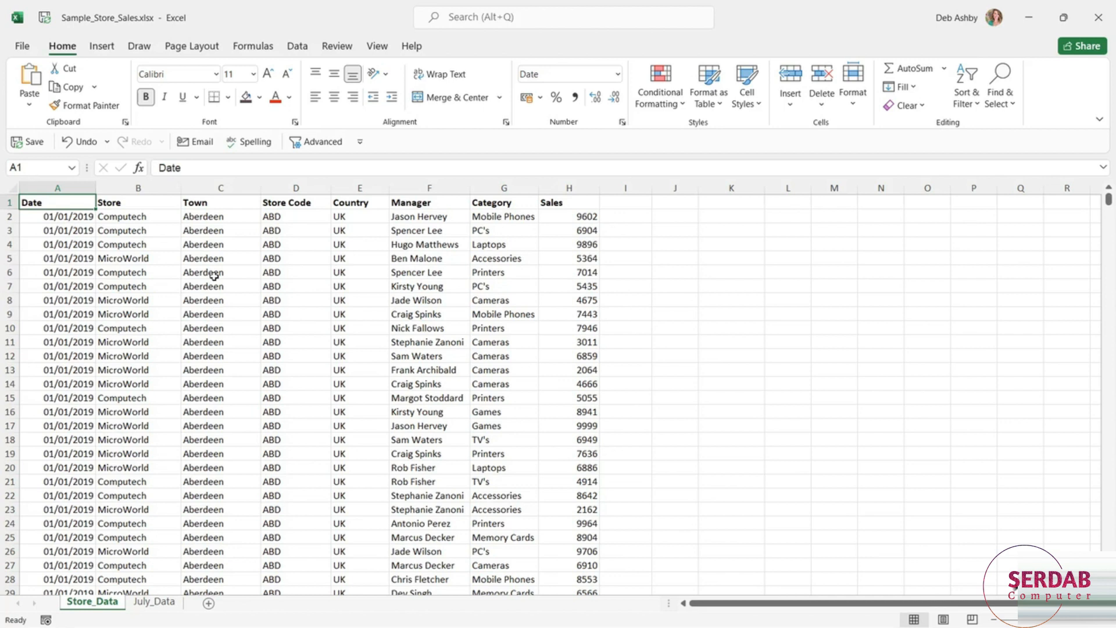
- Select the single cells C3 and D5, followed by the block B3:D8 in the store data
left_click(236, 233)
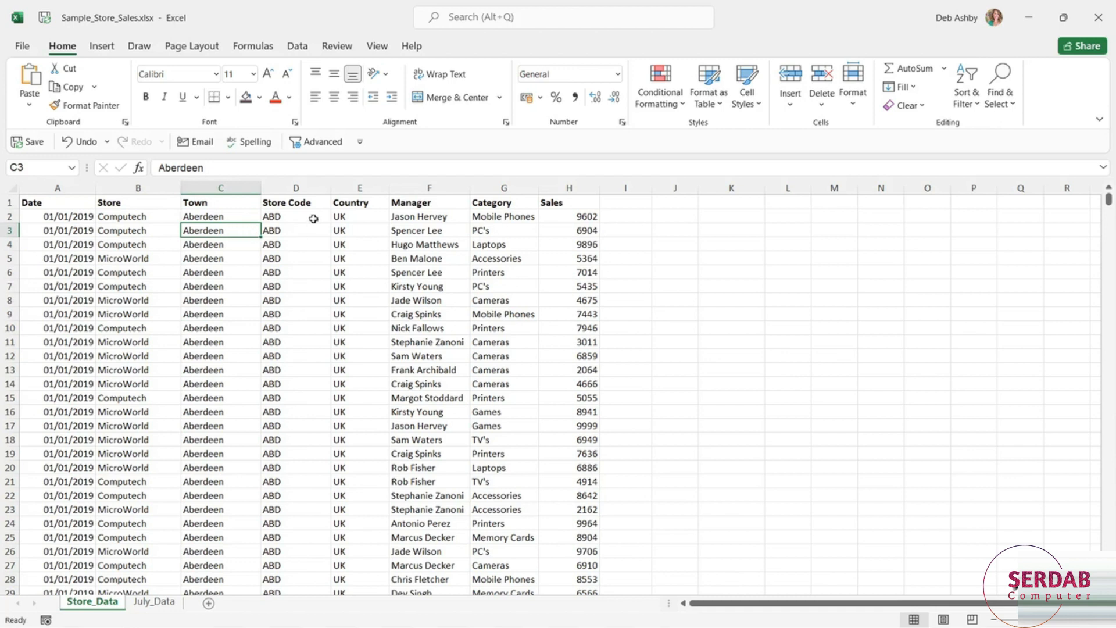
left_click(305, 262)
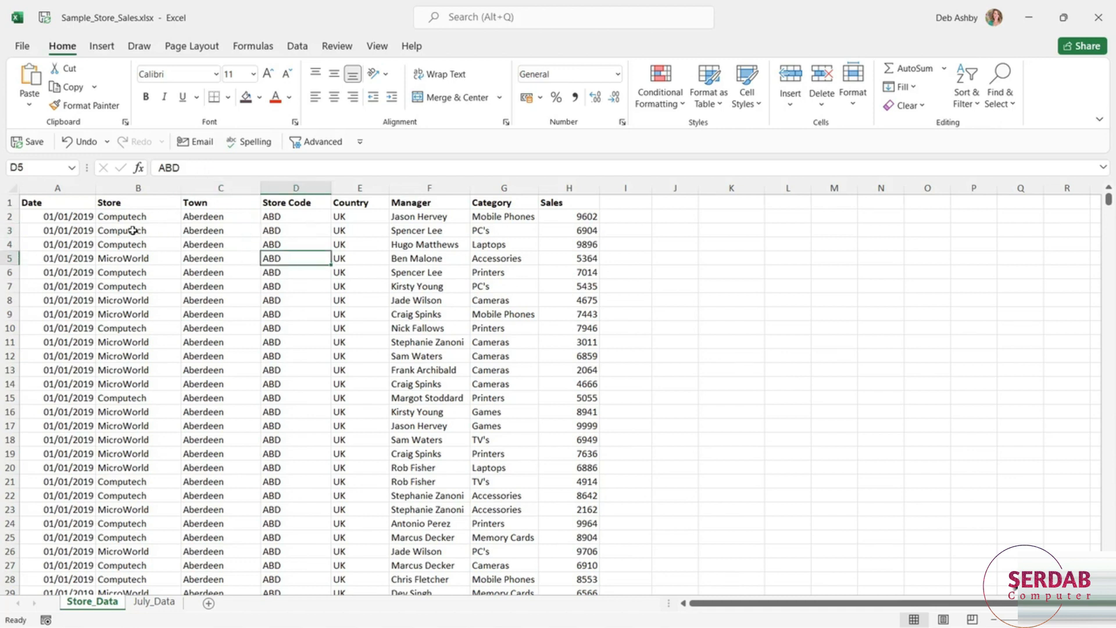
left_click_drag(125, 230, 307, 302)
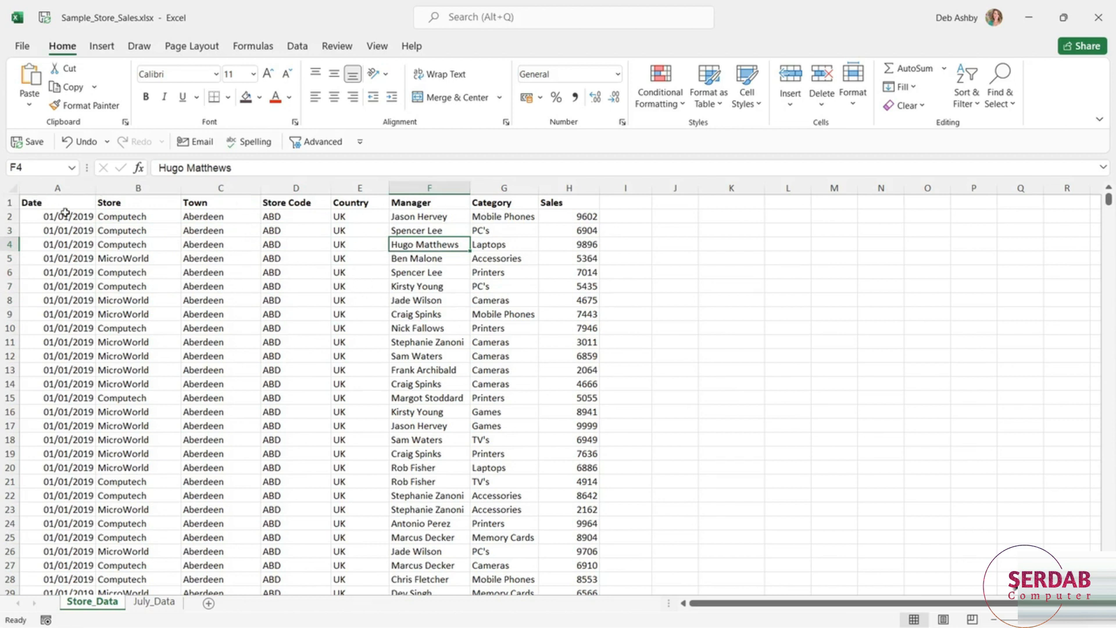
- Change the font color of the column headings in A1:H1 to a dark red theme shade
left_click_drag(26, 202, 596, 203)
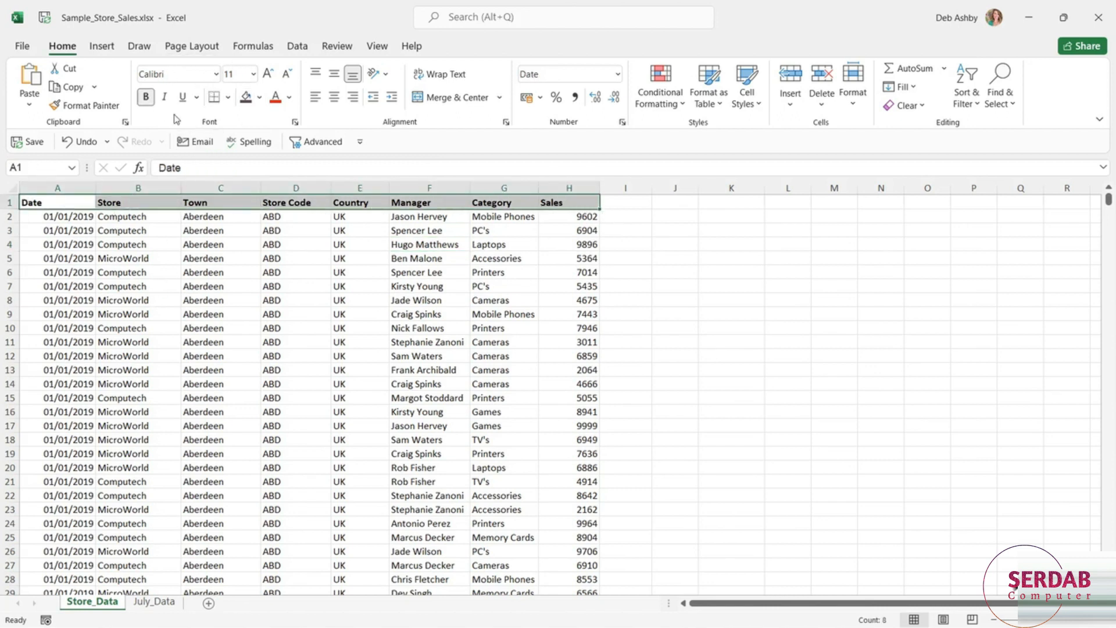
left_click(291, 98)
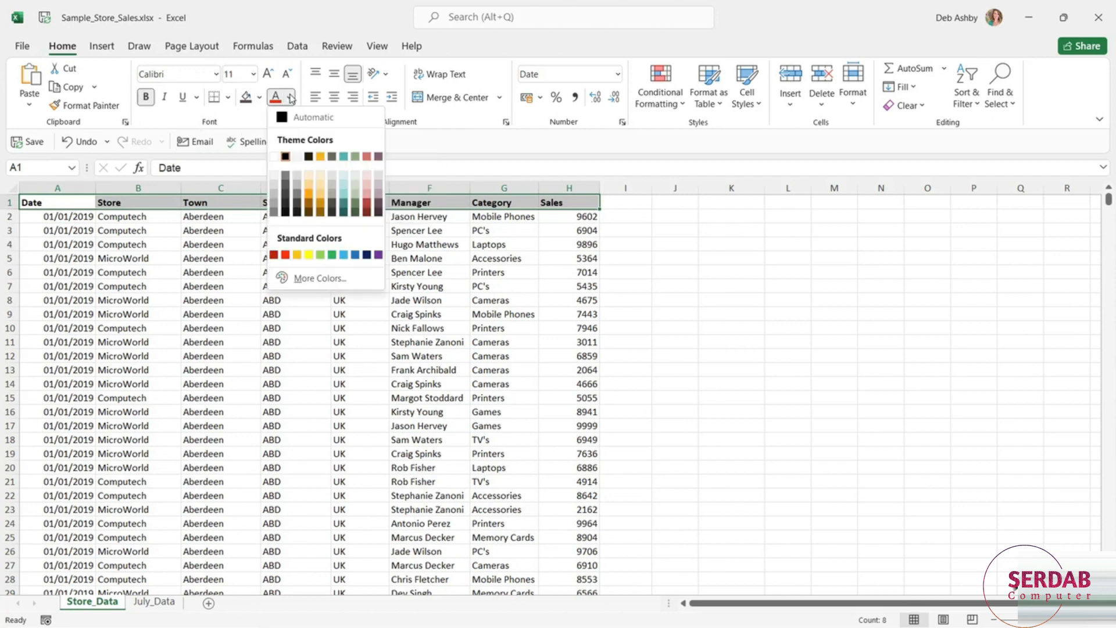
left_click(367, 208)
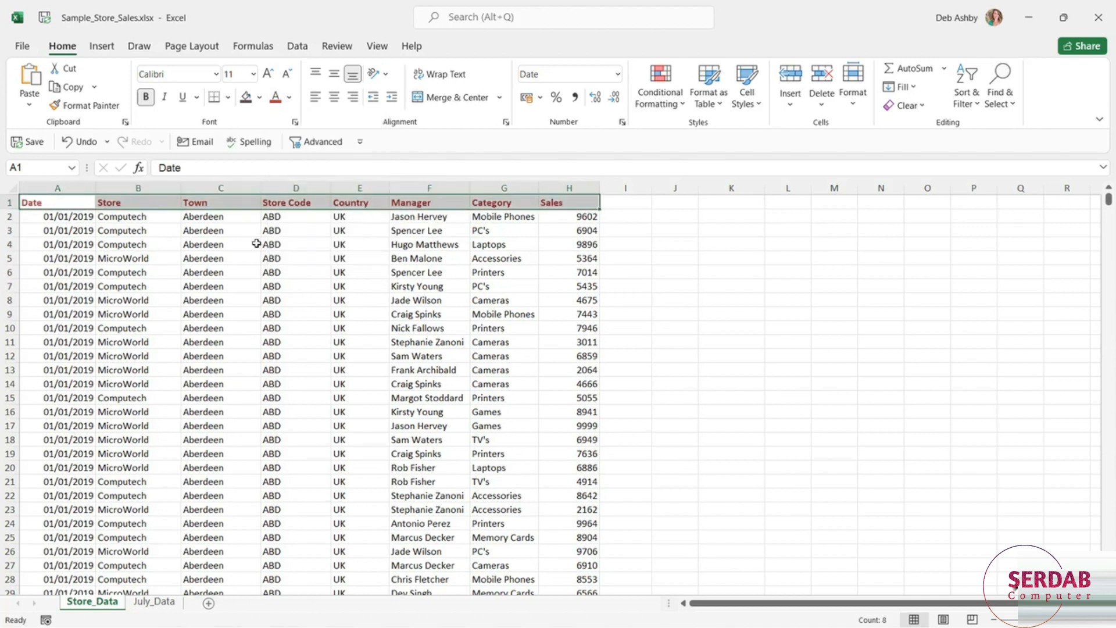
left_click(359, 314)
left_click(314, 249)
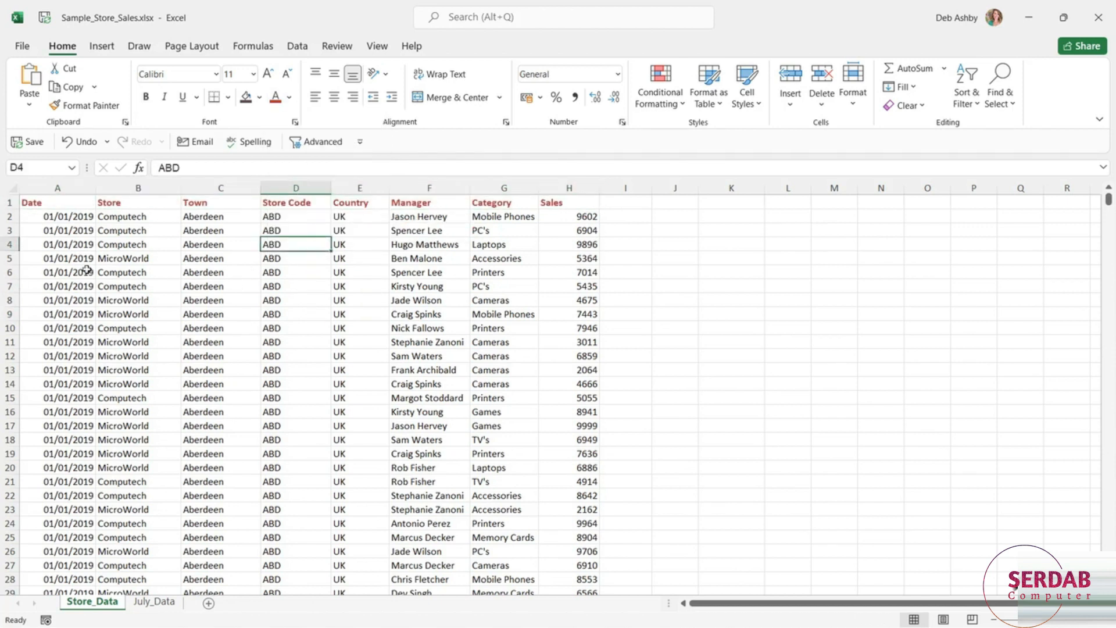
- Select the range A2:D8, switch the selection to F7:H18, and deselect by choosing cell C4
left_click_drag(42, 219, 314, 307)
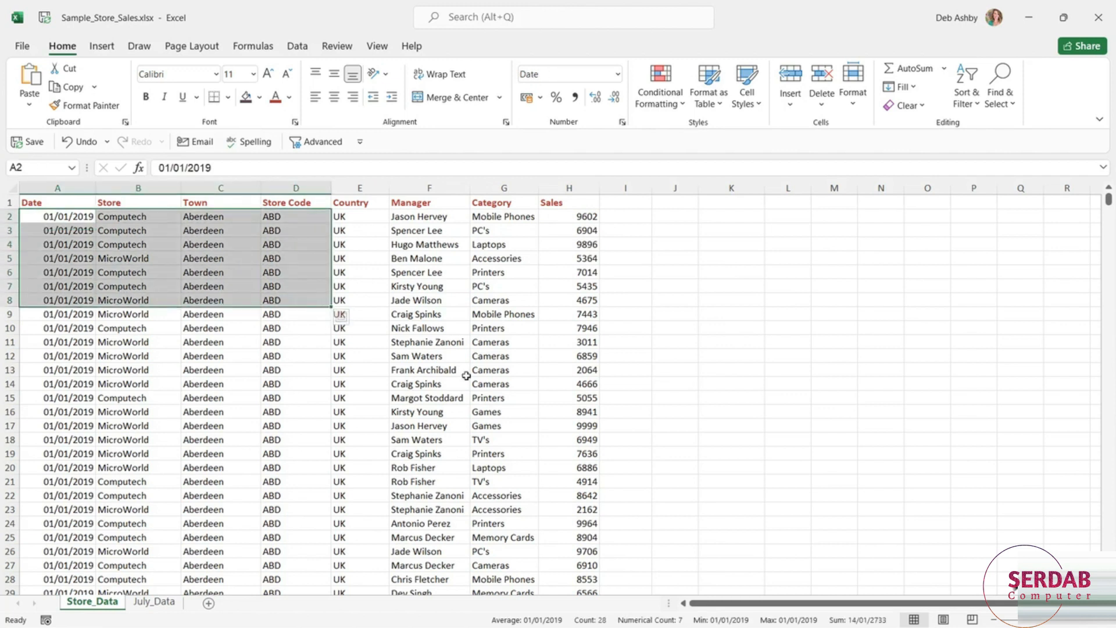
left_click_drag(402, 286, 582, 440)
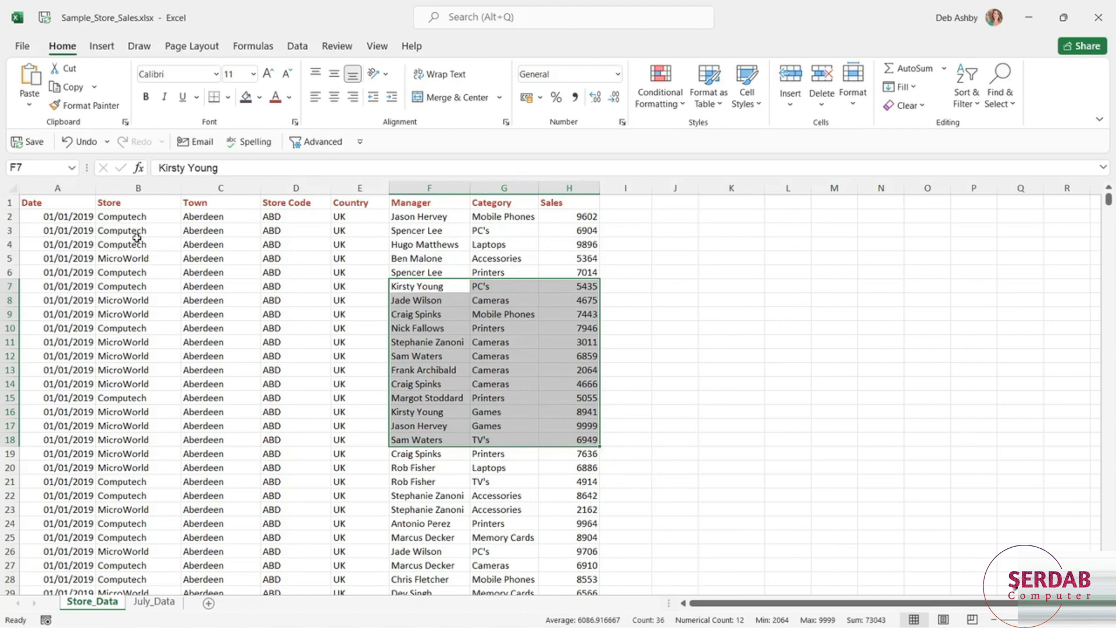
left_click(235, 243)
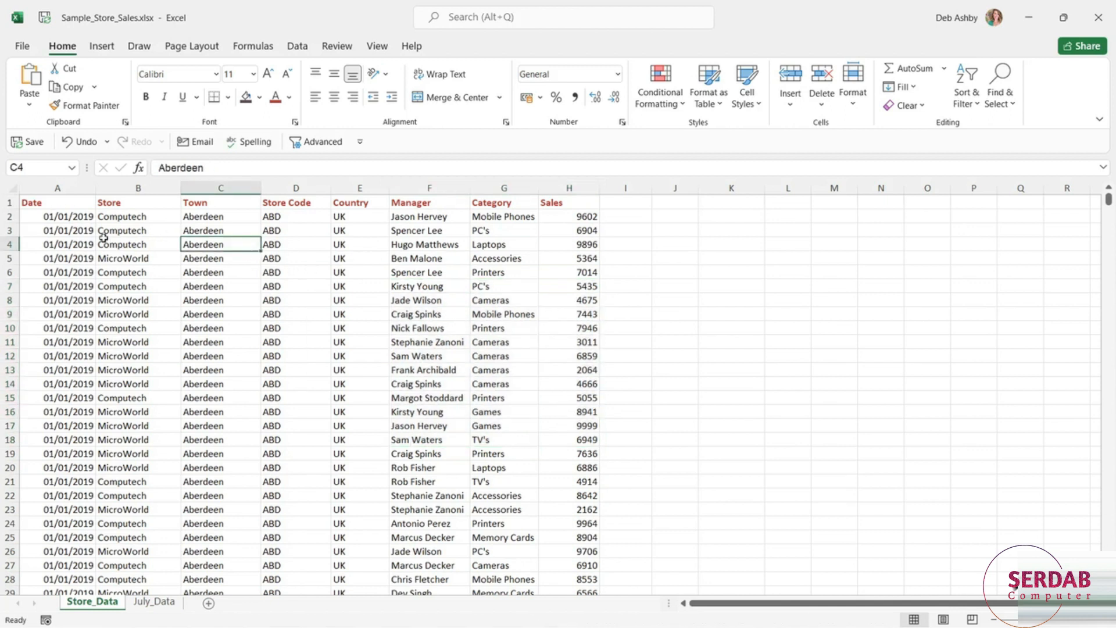
- Select B2:B4, B9:B10, D5, F8:F11 and G16:G18 together, apply bold to them, remove it again and deselect
left_click_drag(157, 217, 164, 247)
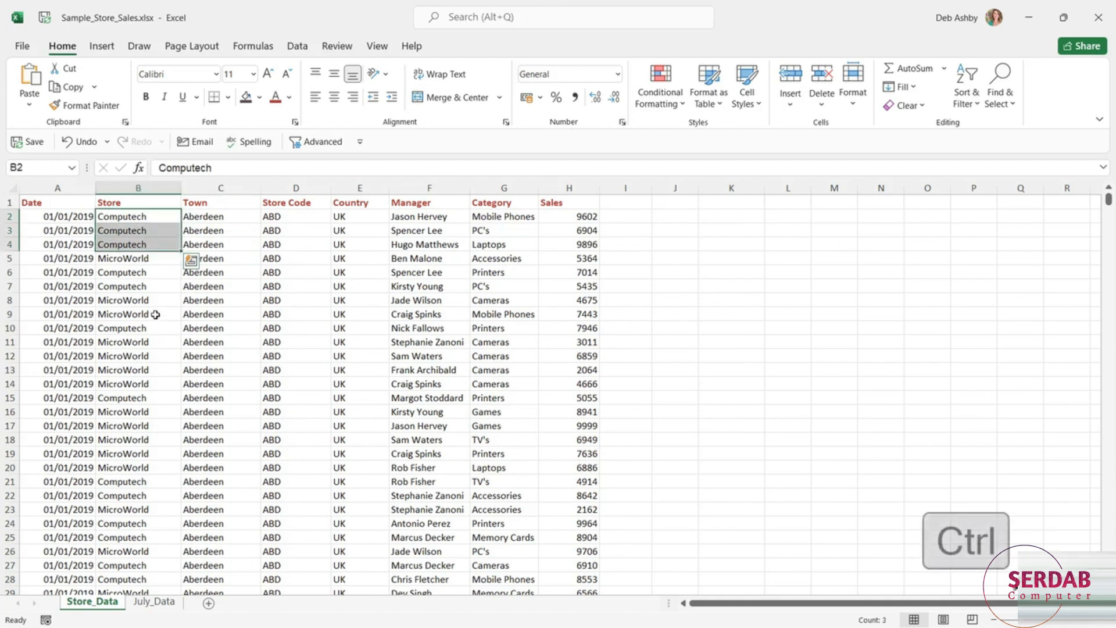
left_click_drag(154, 314, 155, 329)
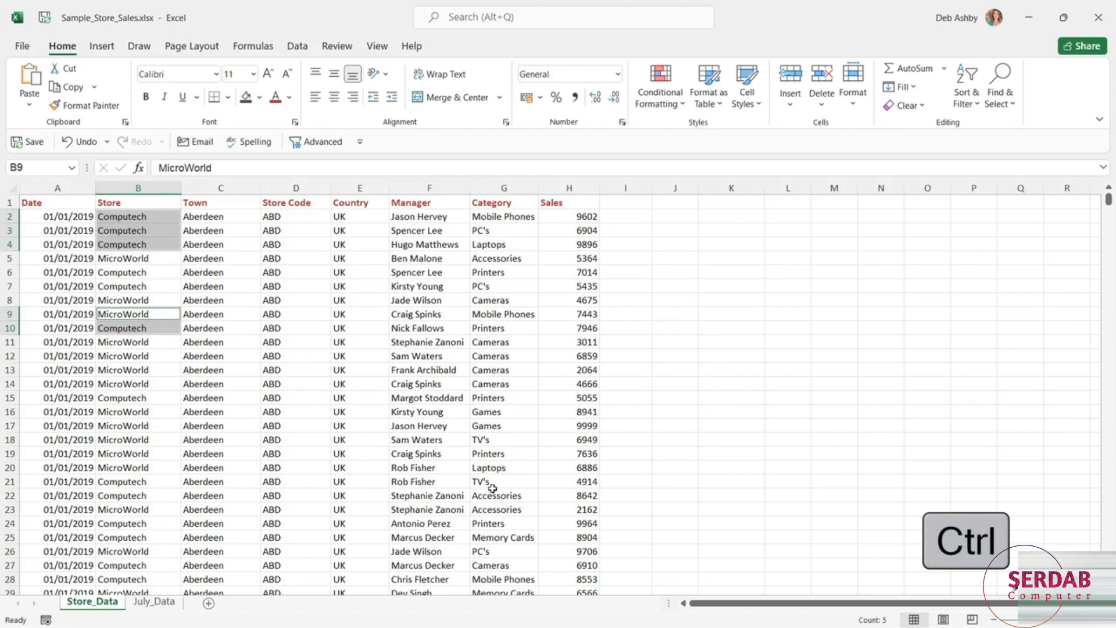
left_click(293, 263, "ctrl")
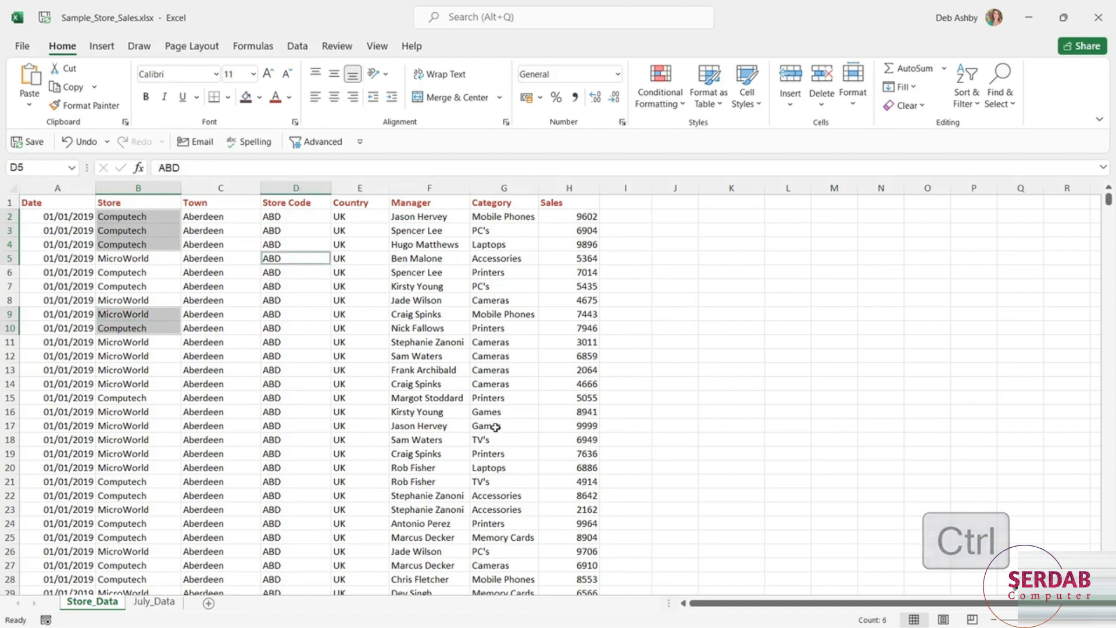
left_click_drag(424, 300, 429, 344)
left_click_drag(497, 415, 499, 441)
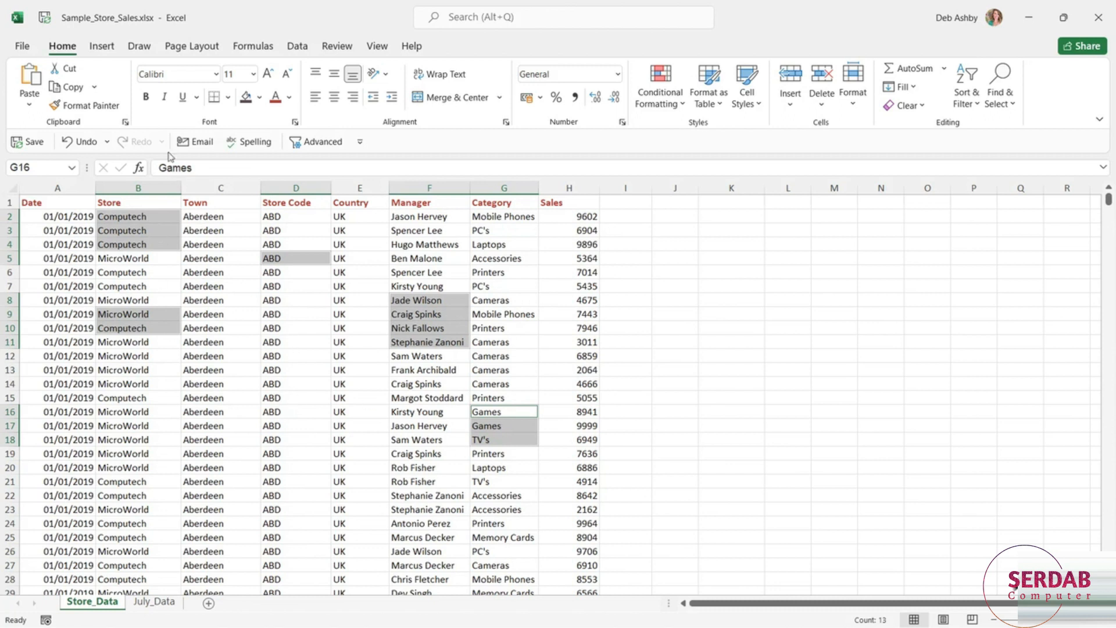
left_click(147, 97)
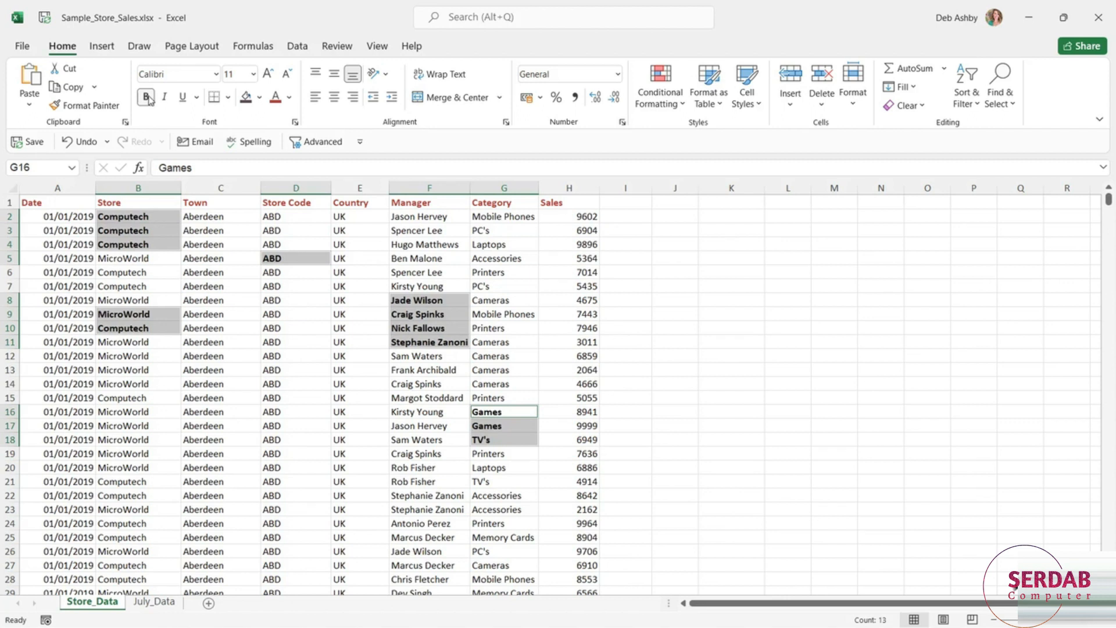
left_click(149, 99)
left_click(535, 271)
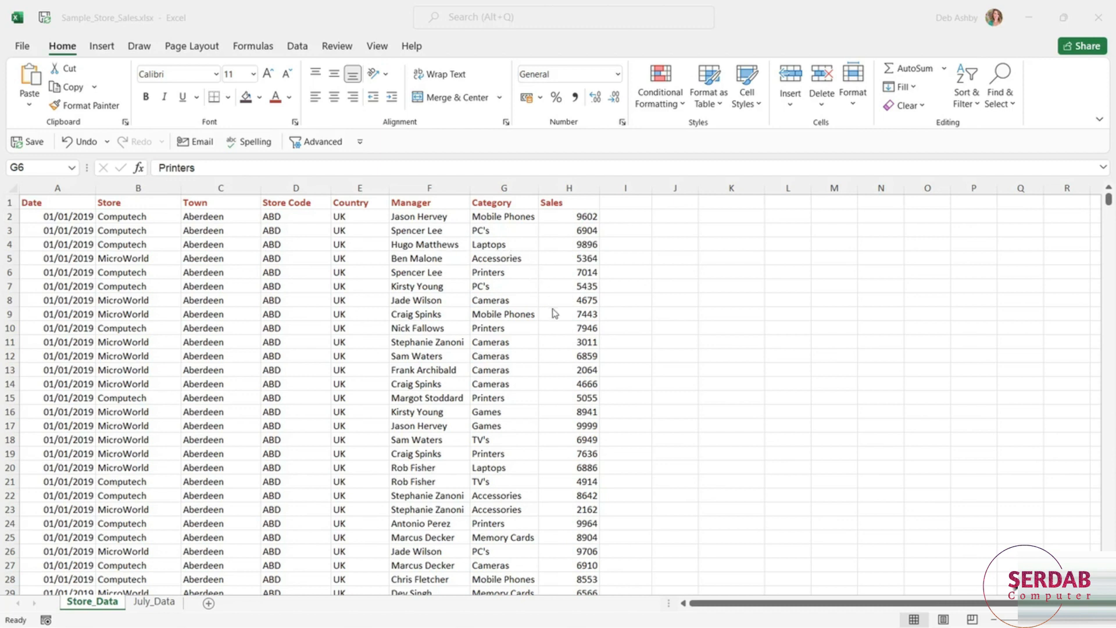
- Apply the Currency number format to all the sales values in column H, from H2 to the last row
left_click(559, 188)
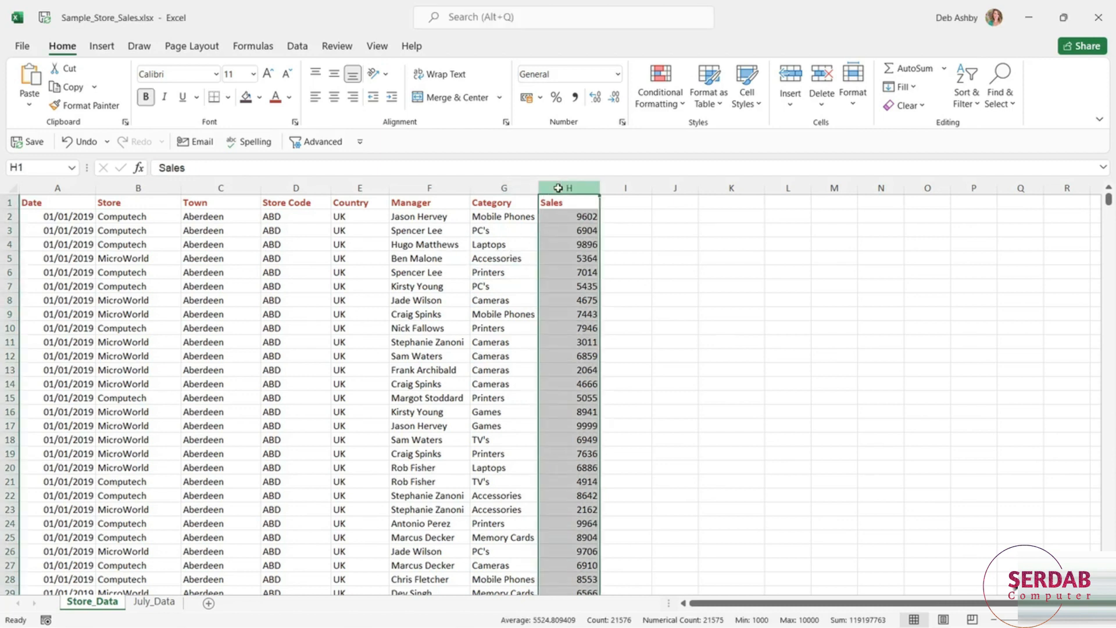
left_click(556, 215)
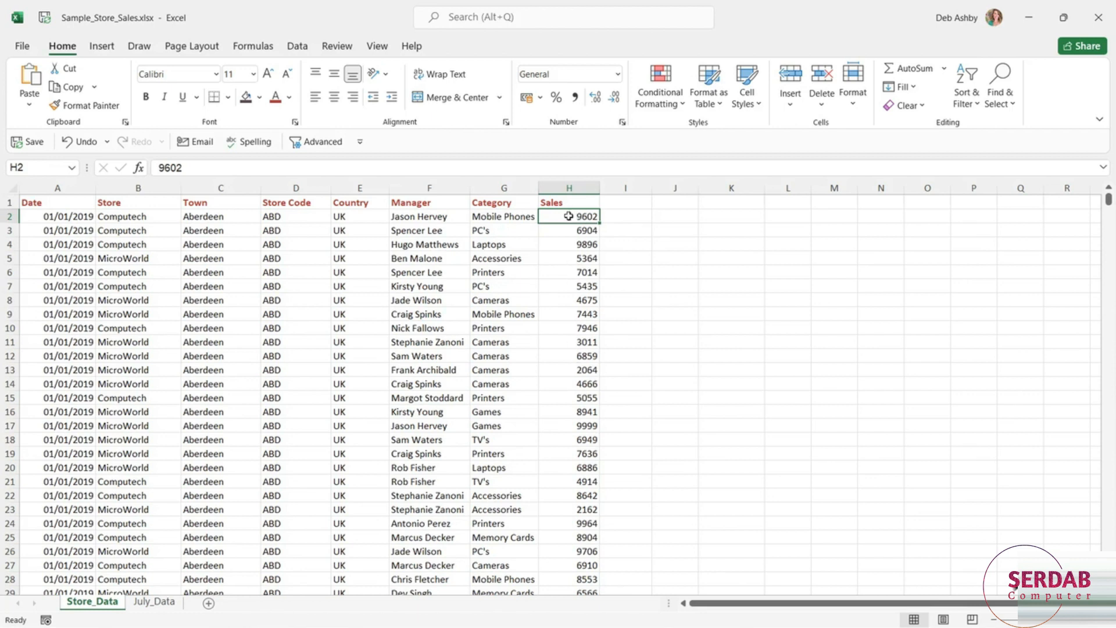
left_click_drag(569, 217, 578, 510)
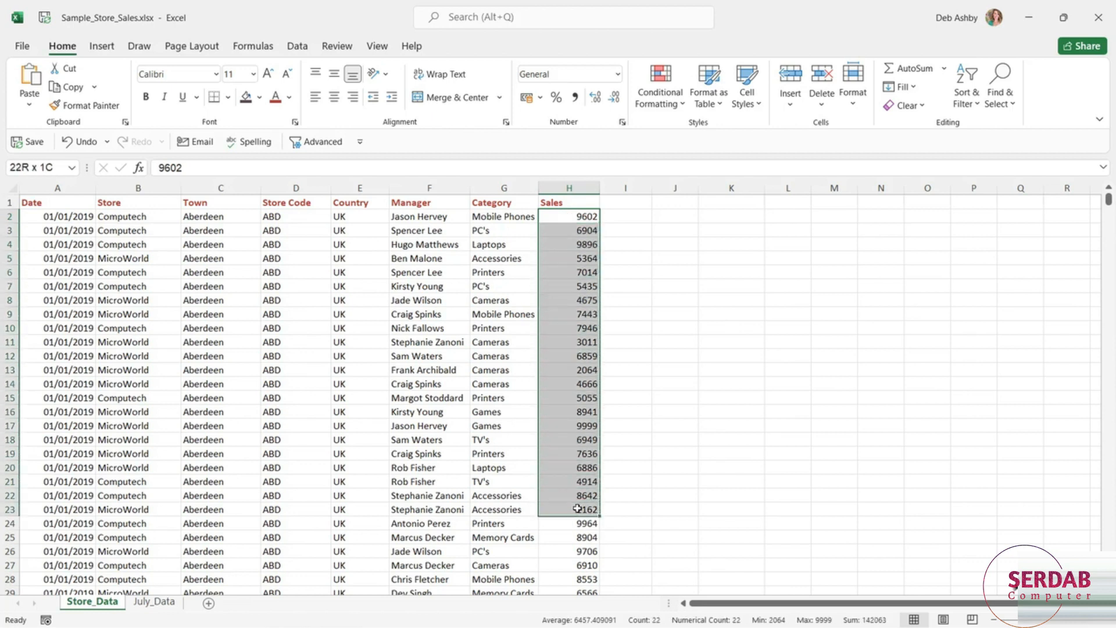
left_click_drag(578, 509, 576, 217)
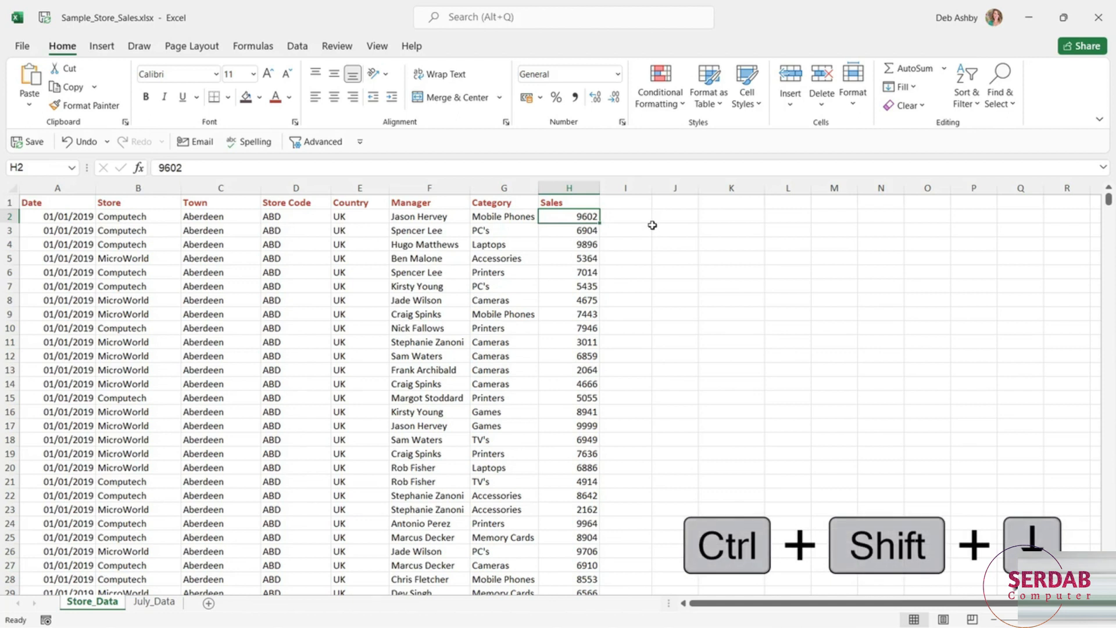
key("ctrl+shift+Down")
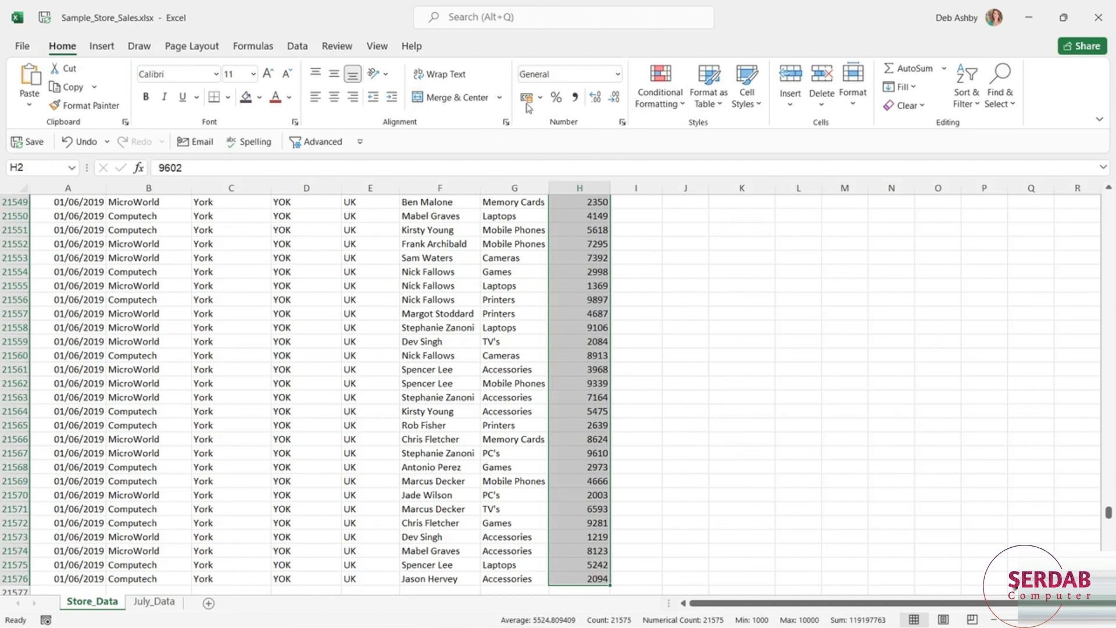
left_click(619, 74)
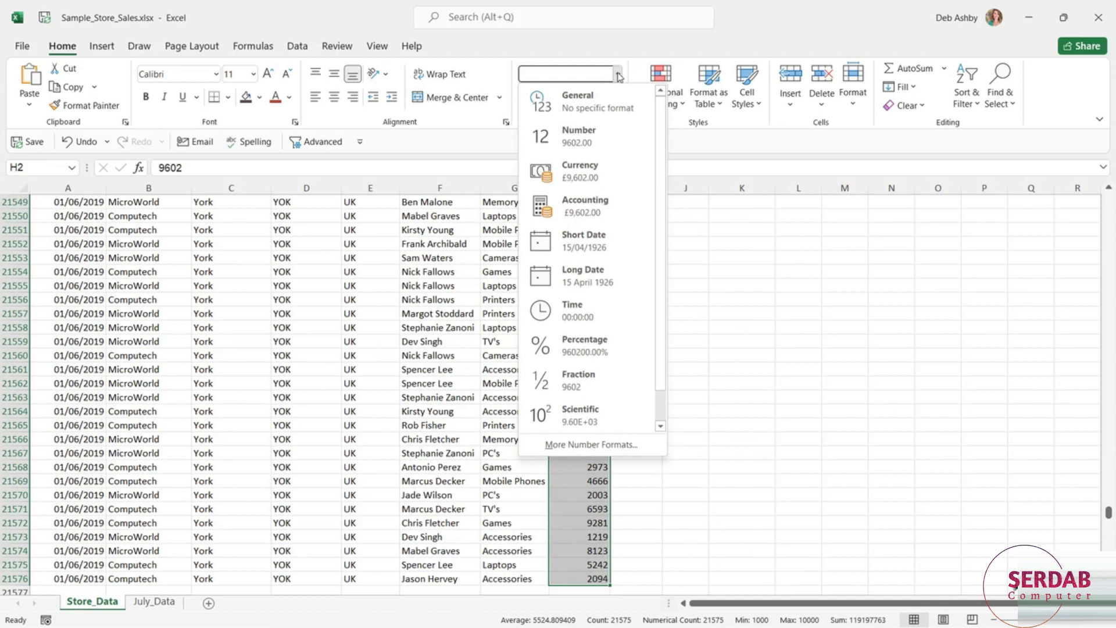
left_click(620, 181)
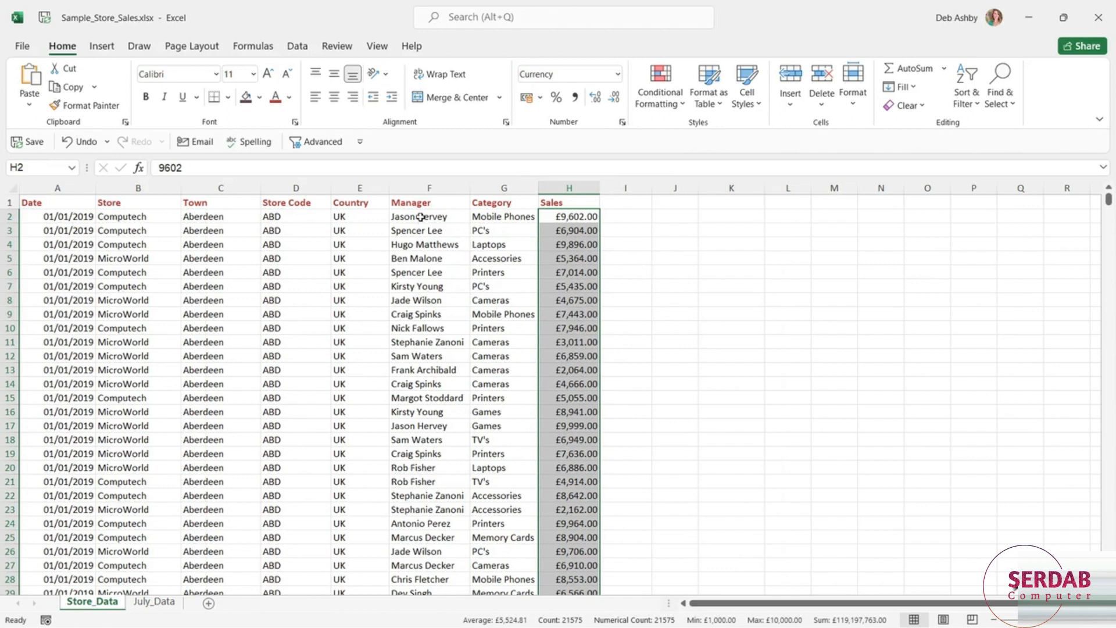
- Select the Manager column entries from F2 down to the last row, return to the top and deselect by choosing cell F8
left_click(422, 220)
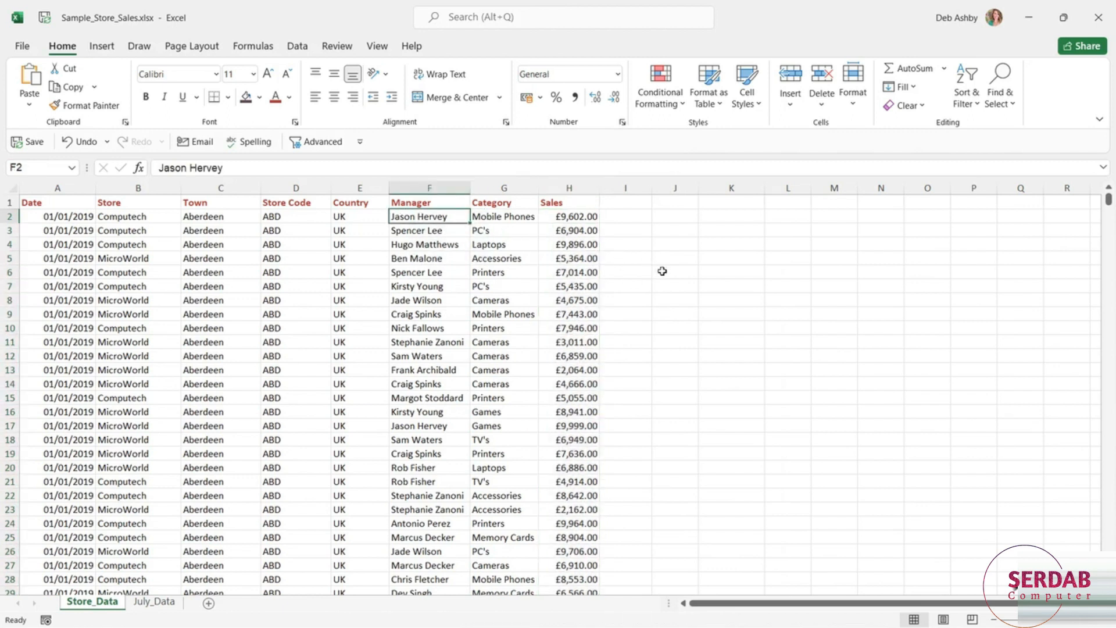
key("ctrl+shift+Down")
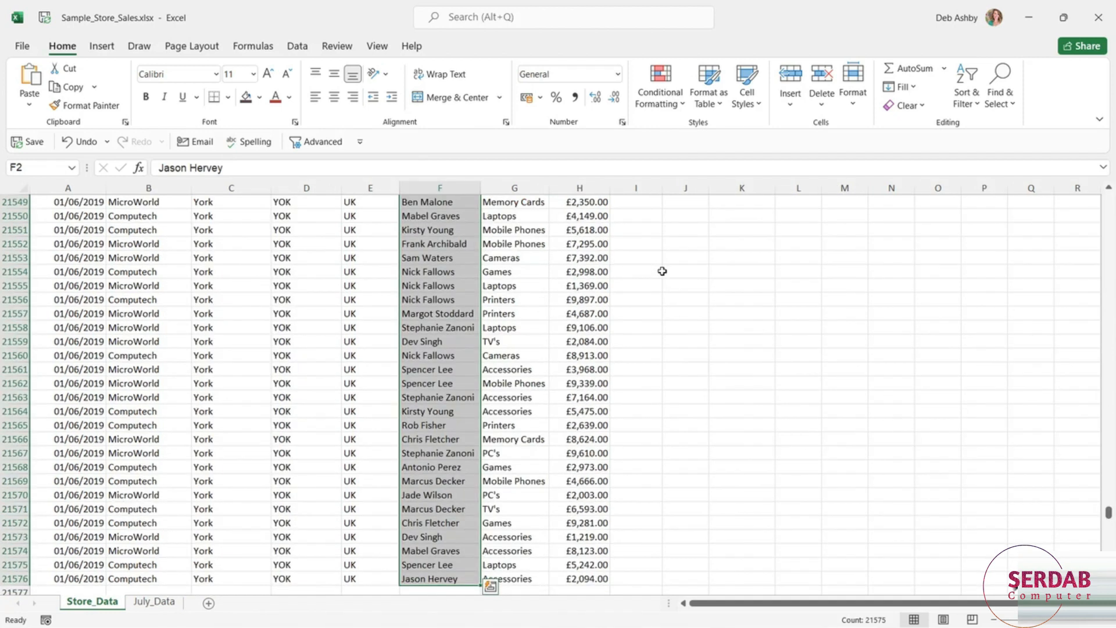
key("ctrl+Up")
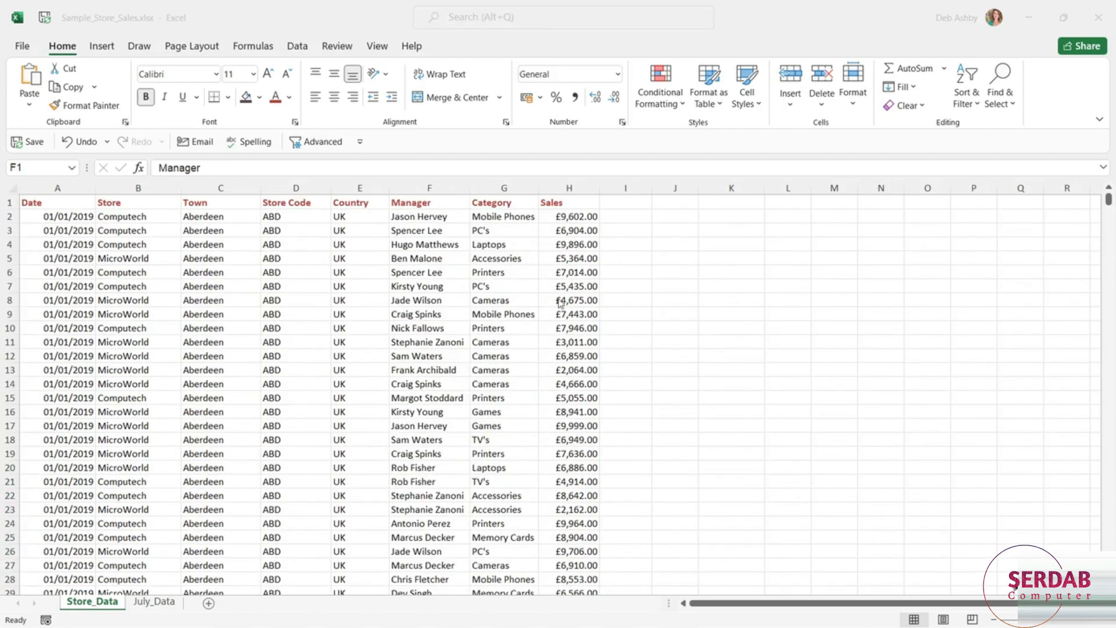
left_click(223, 243)
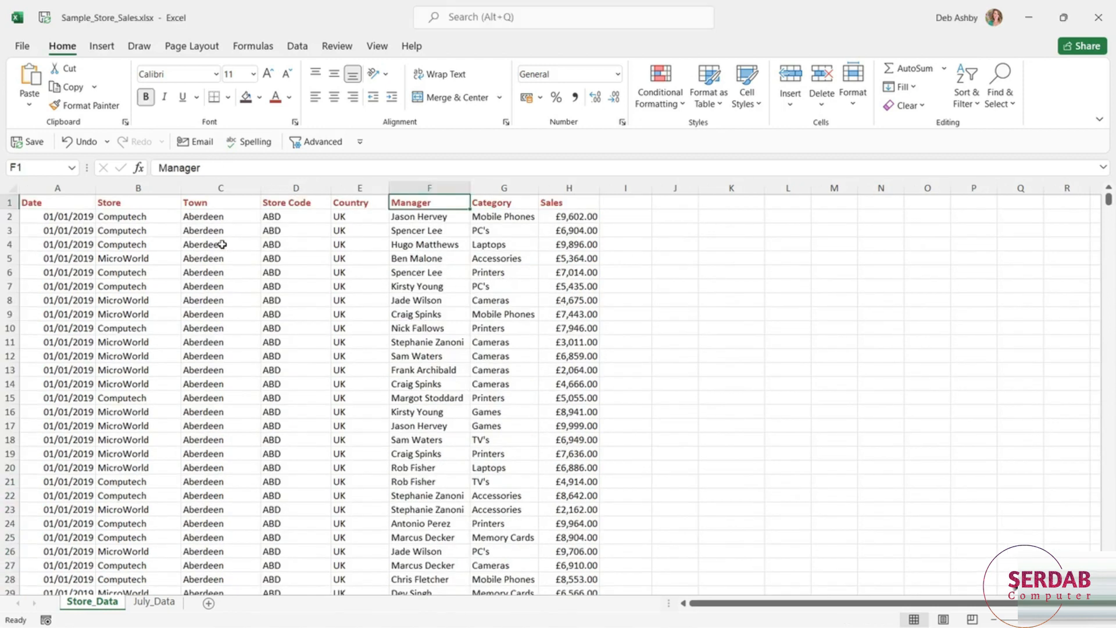
left_click(274, 300)
left_click(418, 297)
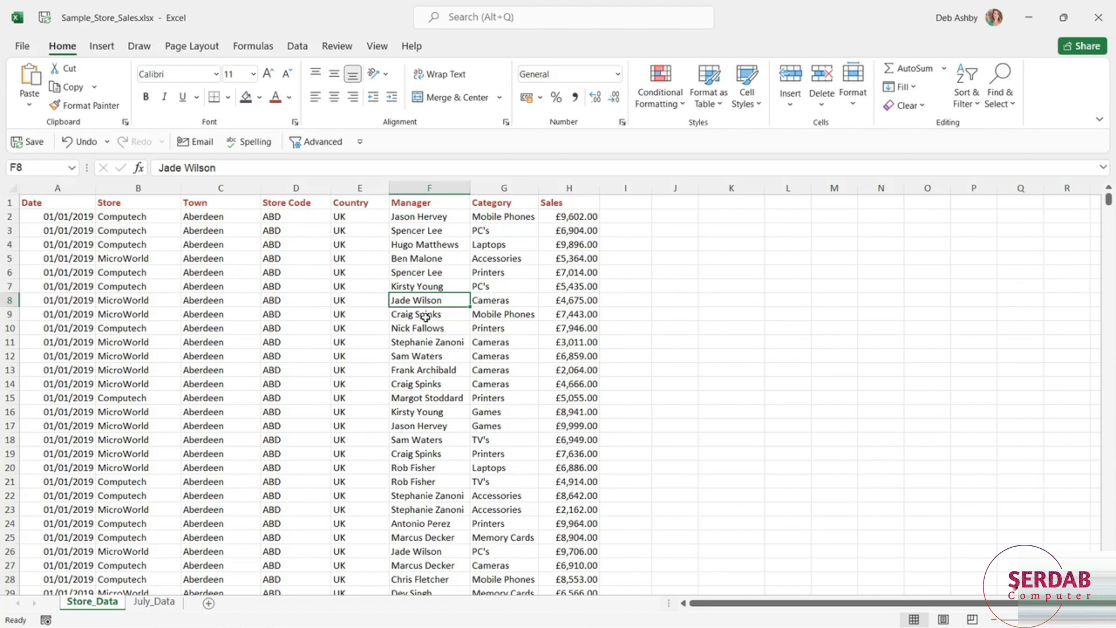
- Select column C, widen the selection to C:F, add the non-adjacent columns A and H, and deselect by choosing cell G6
left_click(234, 191)
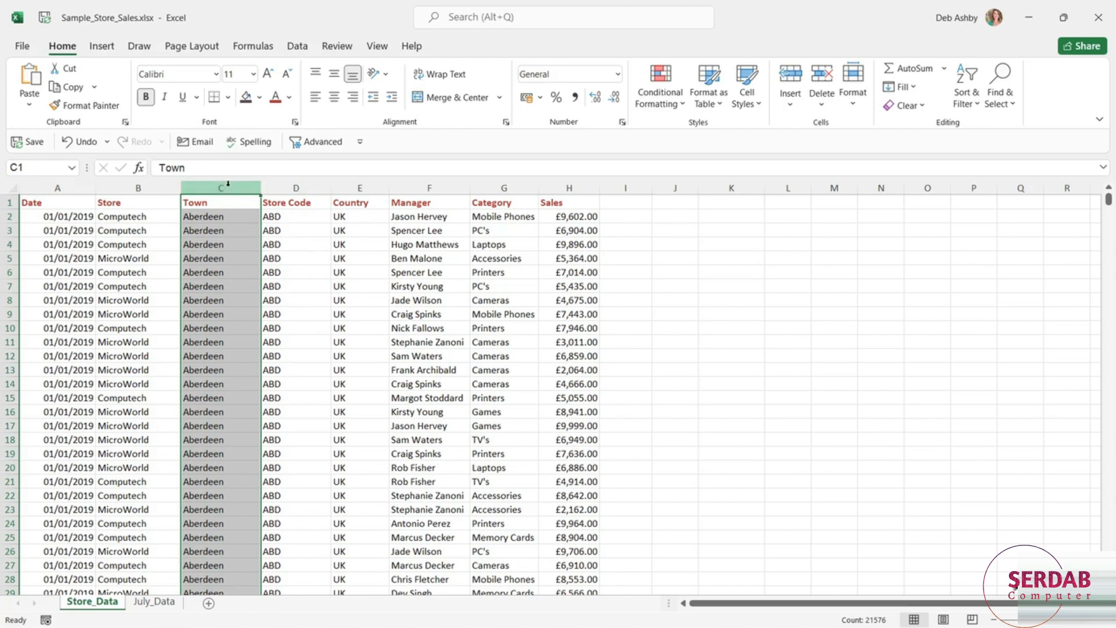
left_click_drag(258, 187, 444, 186)
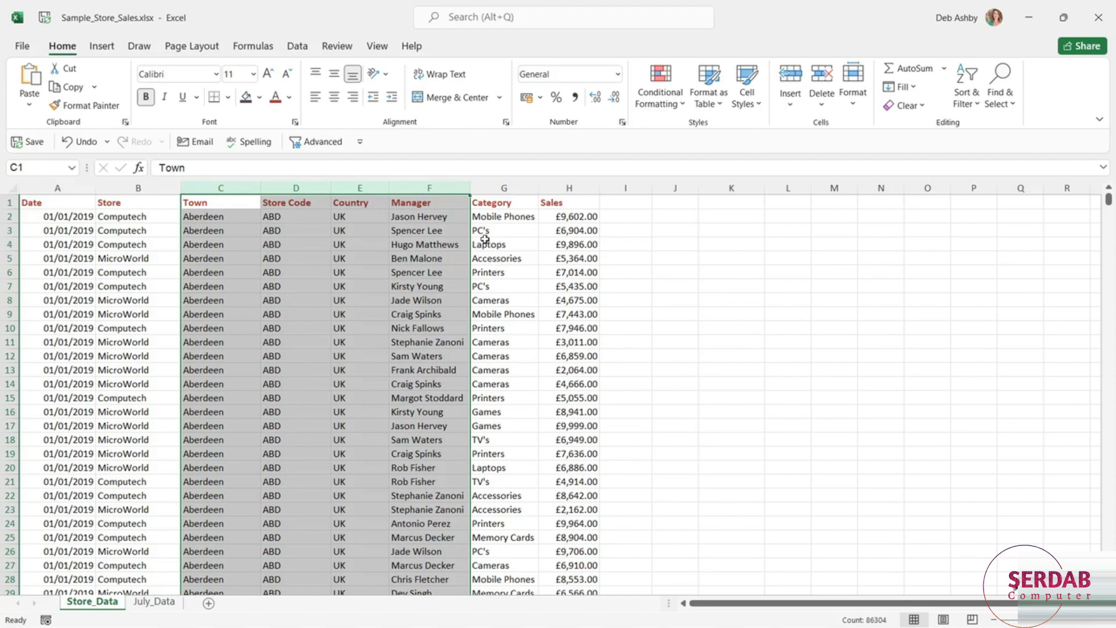
left_click(58, 188, "ctrl")
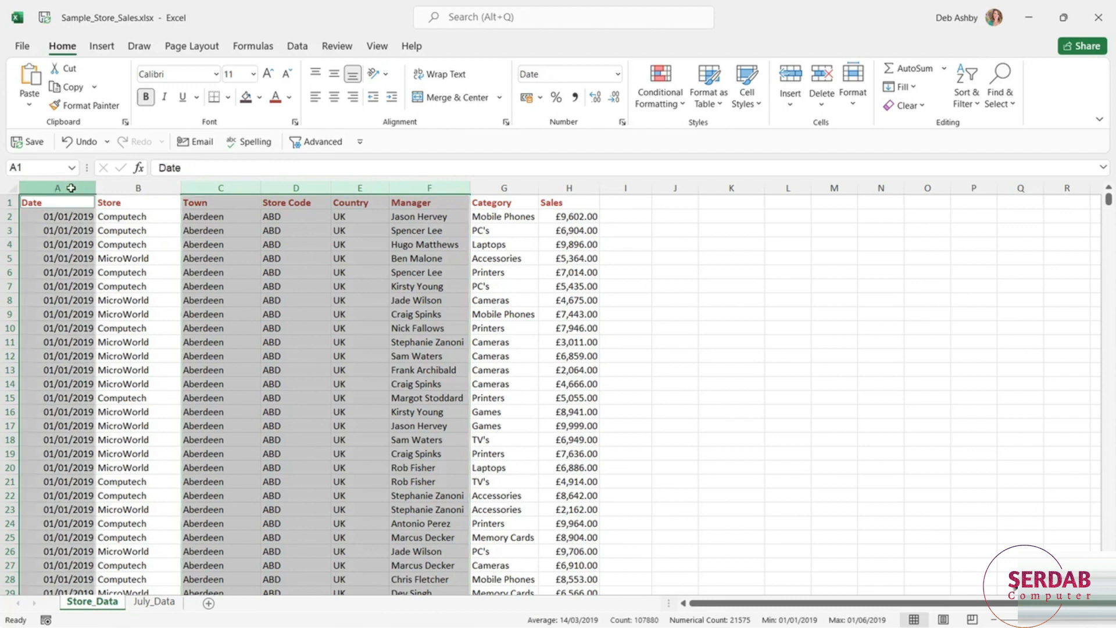
left_click(569, 188, "ctrl")
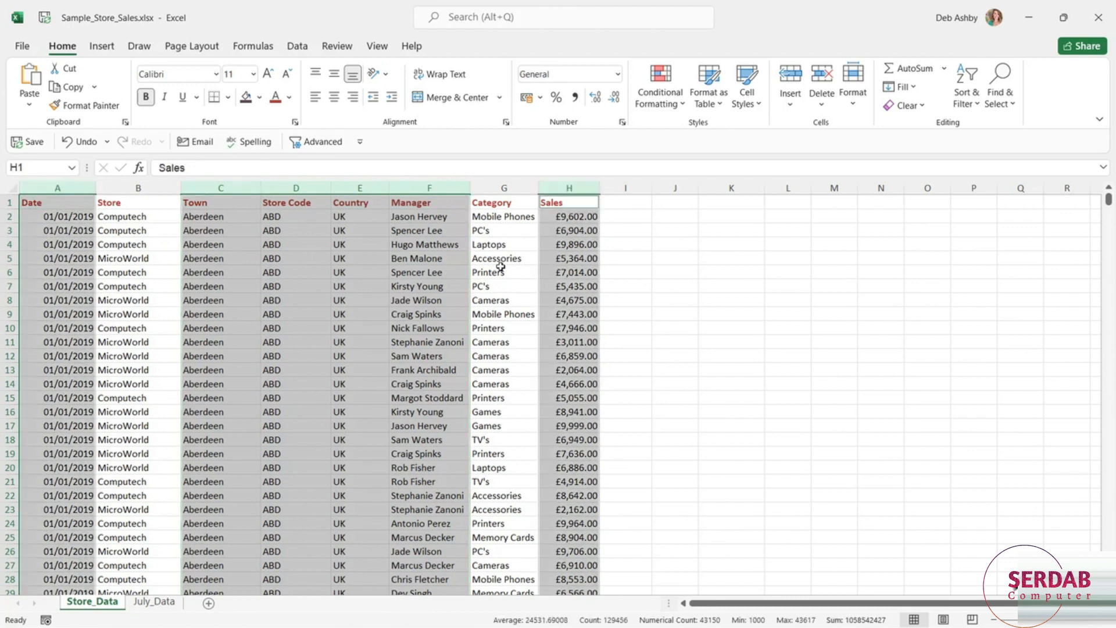
left_click(501, 268)
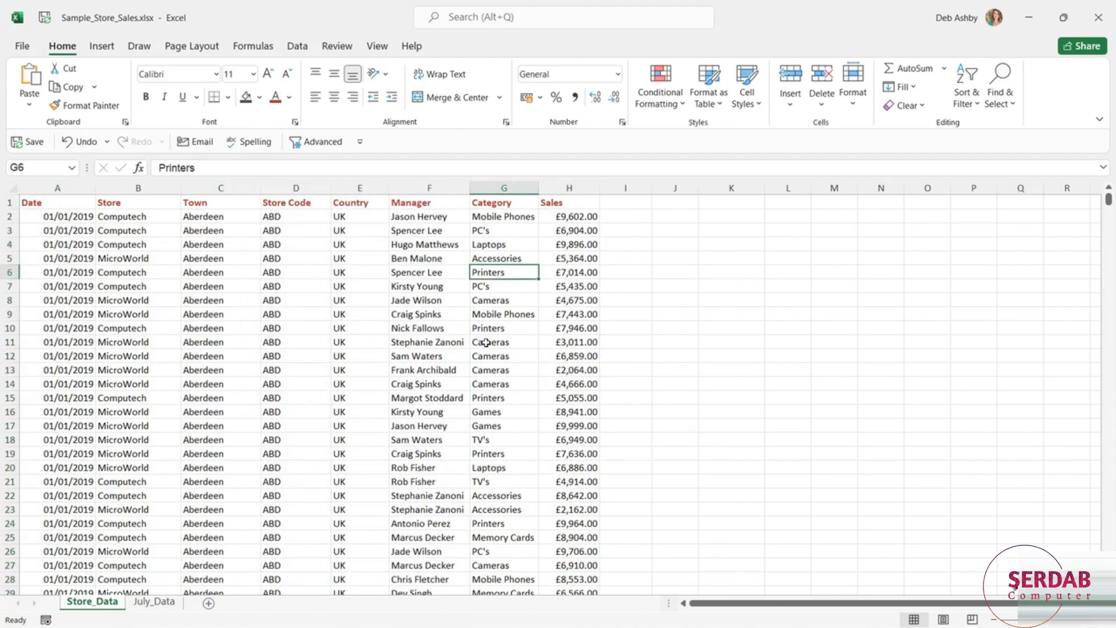
- Select row 3, extend the selection to rows 3:7, add rows 10, 12, 14 and 16, and deselect by choosing cell E19
left_click(9, 230)
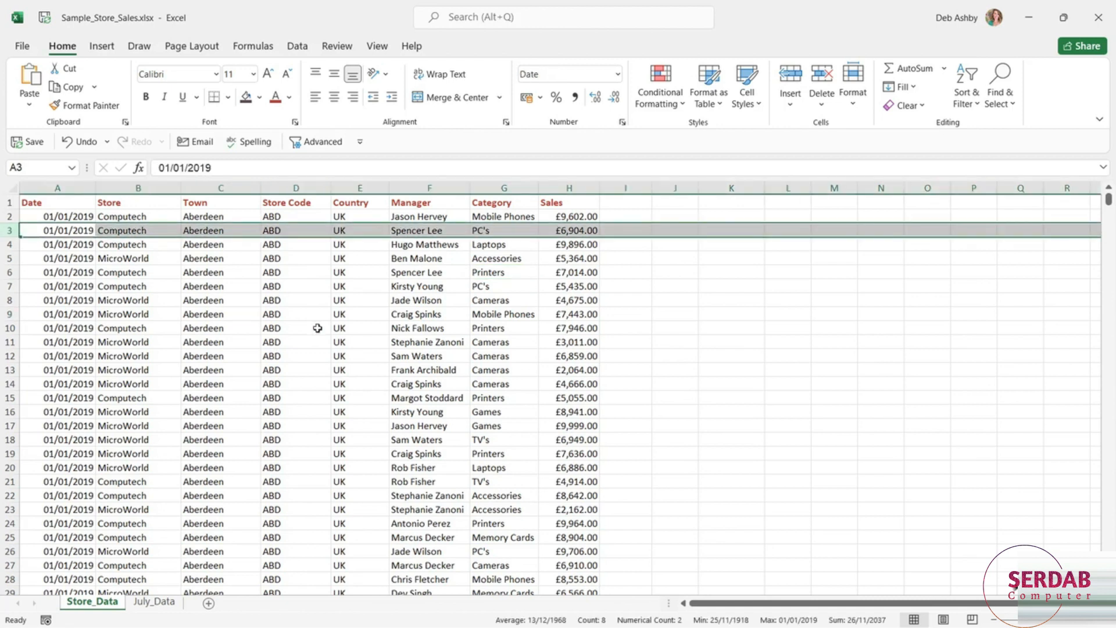
left_click_drag(7, 235, 7, 288)
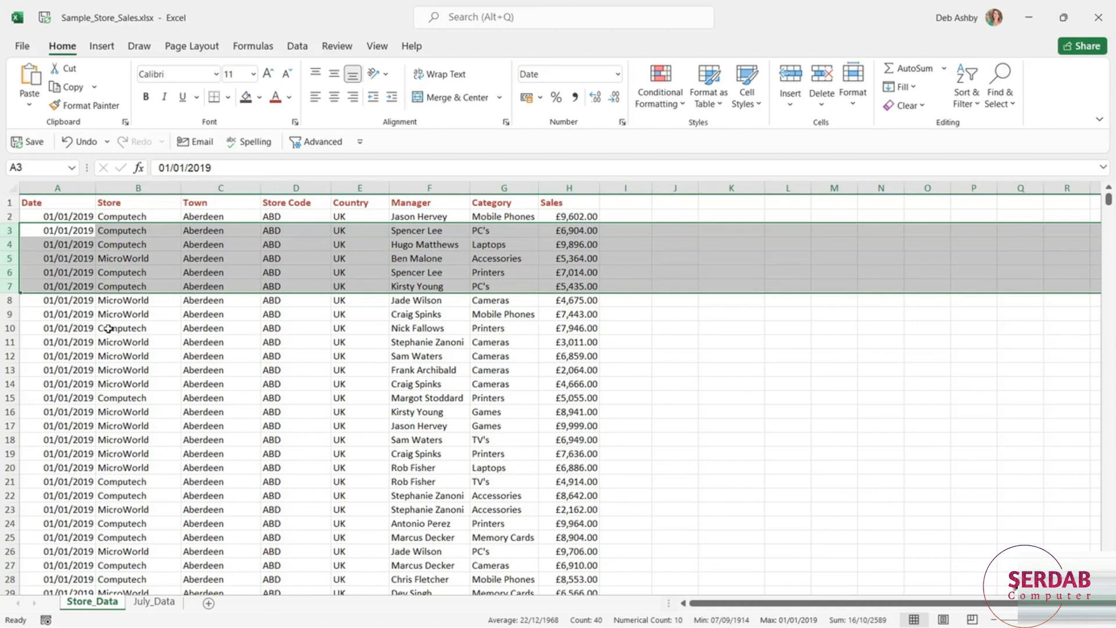
left_click(7, 328, "ctrl")
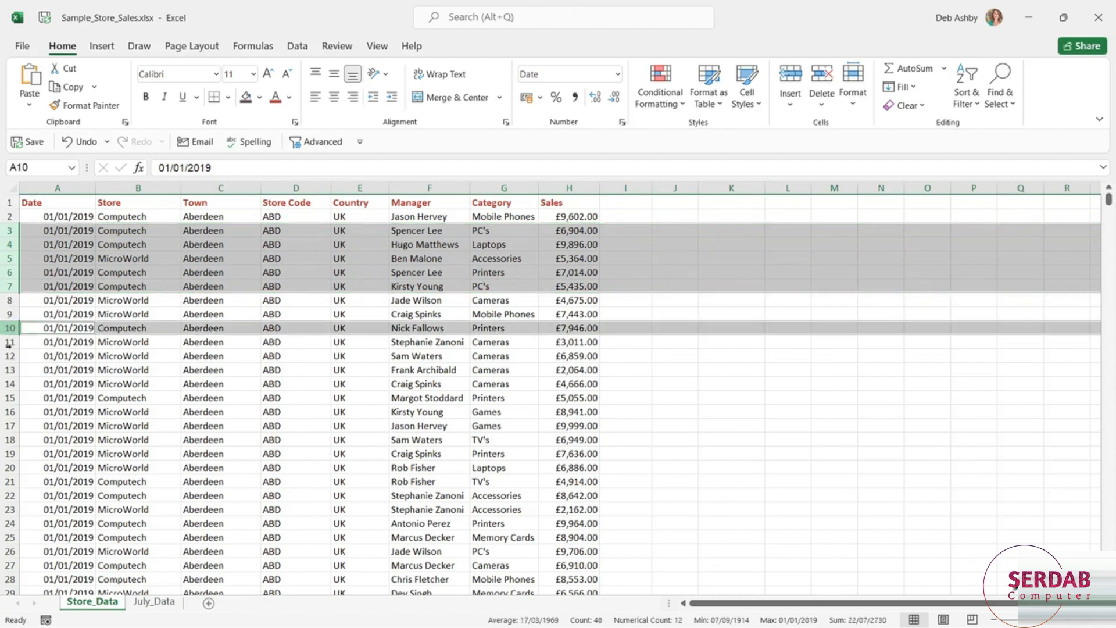
left_click(8, 356, "ctrl")
left_click(9, 384, "ctrl")
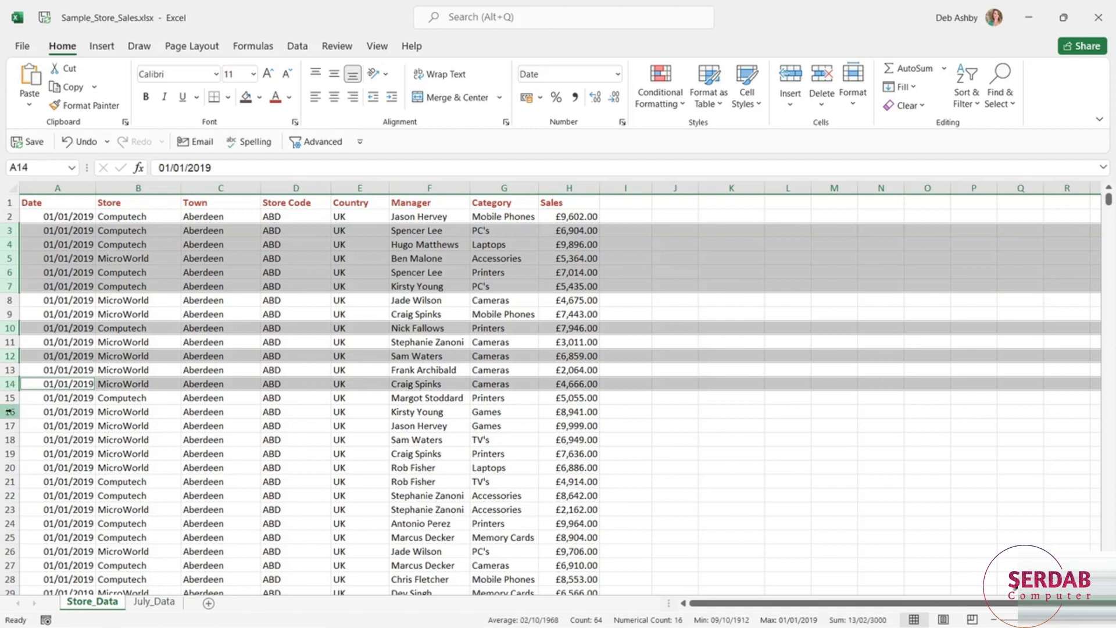
left_click(9, 411, "ctrl")
left_click(385, 454)
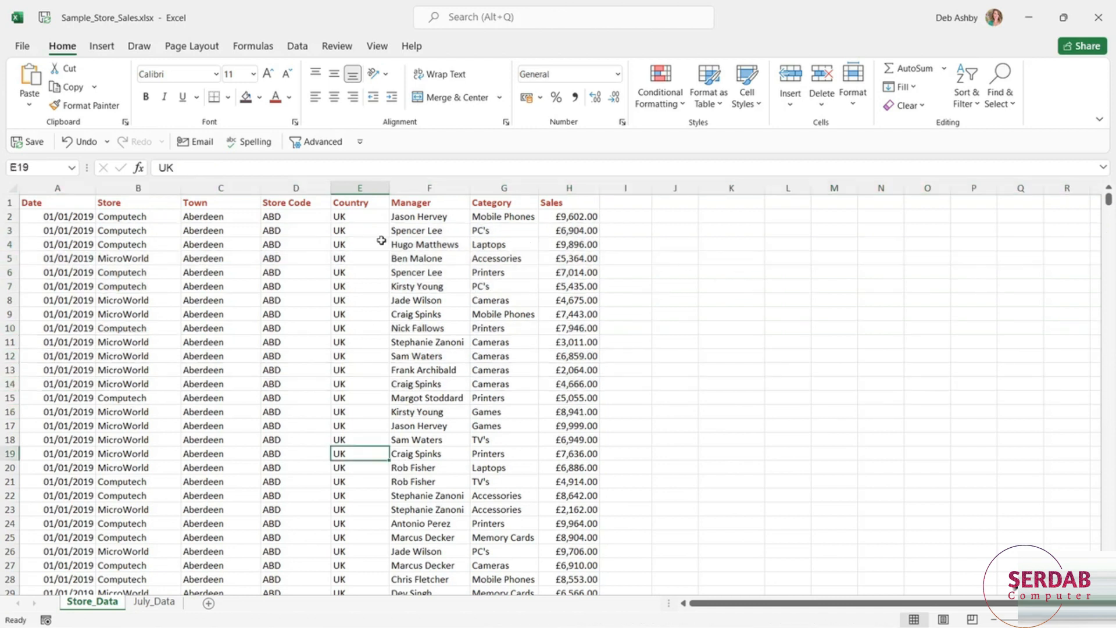
- Starting from A2, extend the selection cell by cell across to H2 and row by row down through row 7
left_click(54, 217)
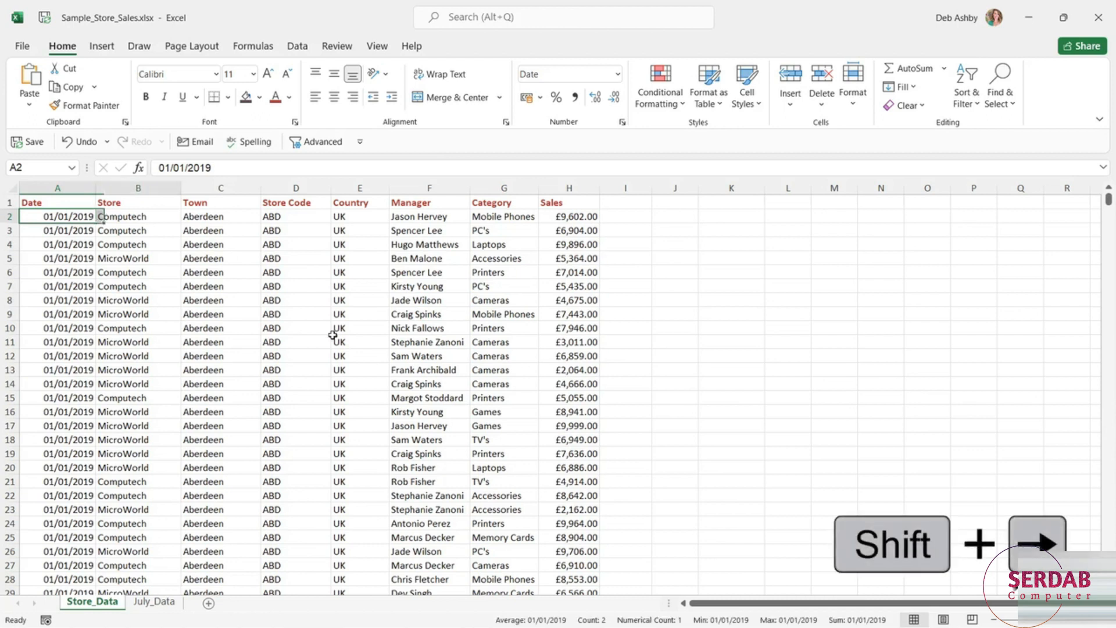
key("shift+Right")
key("shift+Right")
key("shift+Right")
key("shift+Right")
key("shift+Right")
key("shift+Right")
key("shift+Right")
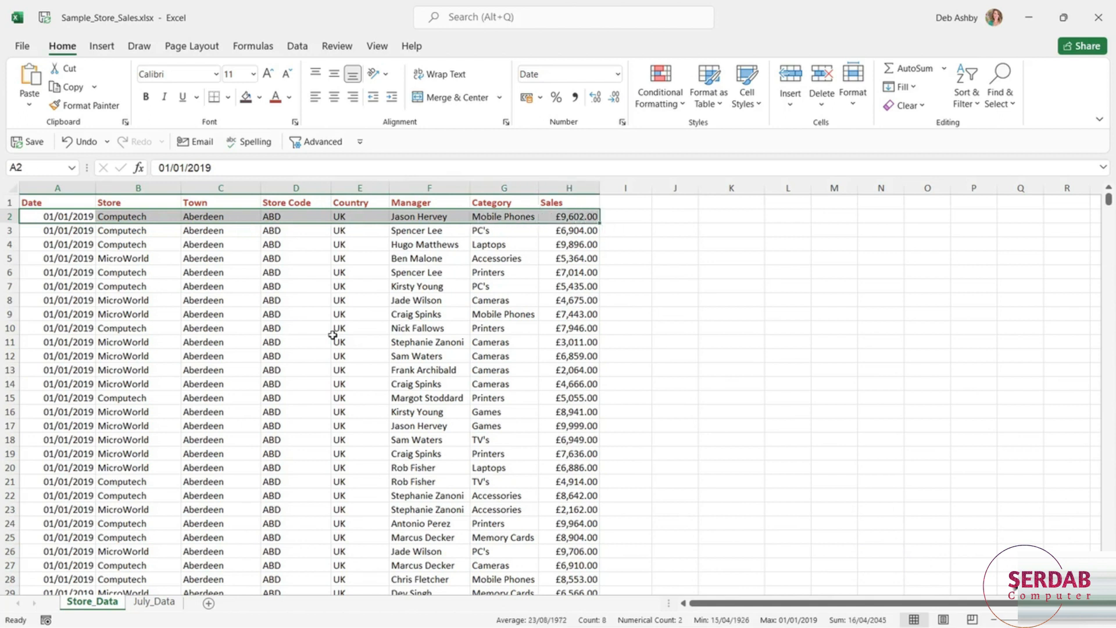
key("shift+Down")
key("shift+Down")
key("shift+Down")
key("shift+Down")
key("shift+Down")
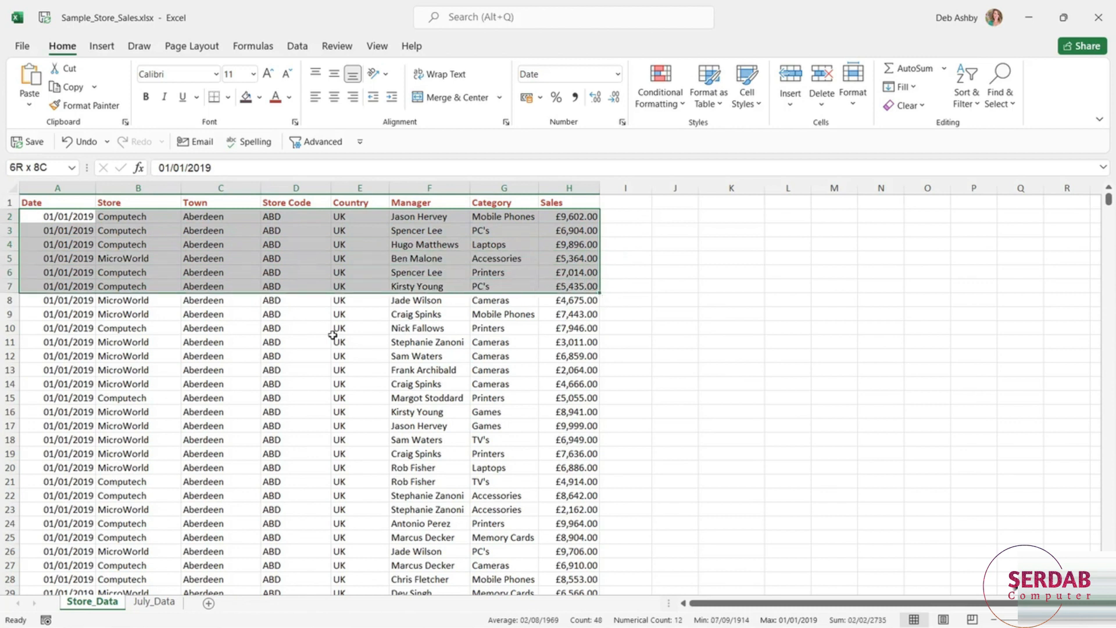
key("shift+Down")
- Shrink the selected block row by row to A2:H3 and deselect by moving to cell A5
key("shift+Up")
key("shift+Up")
key("shift+Up")
key("shift+Up")
key("shift+Up")
key("shift+Up")
key("shift+Up")
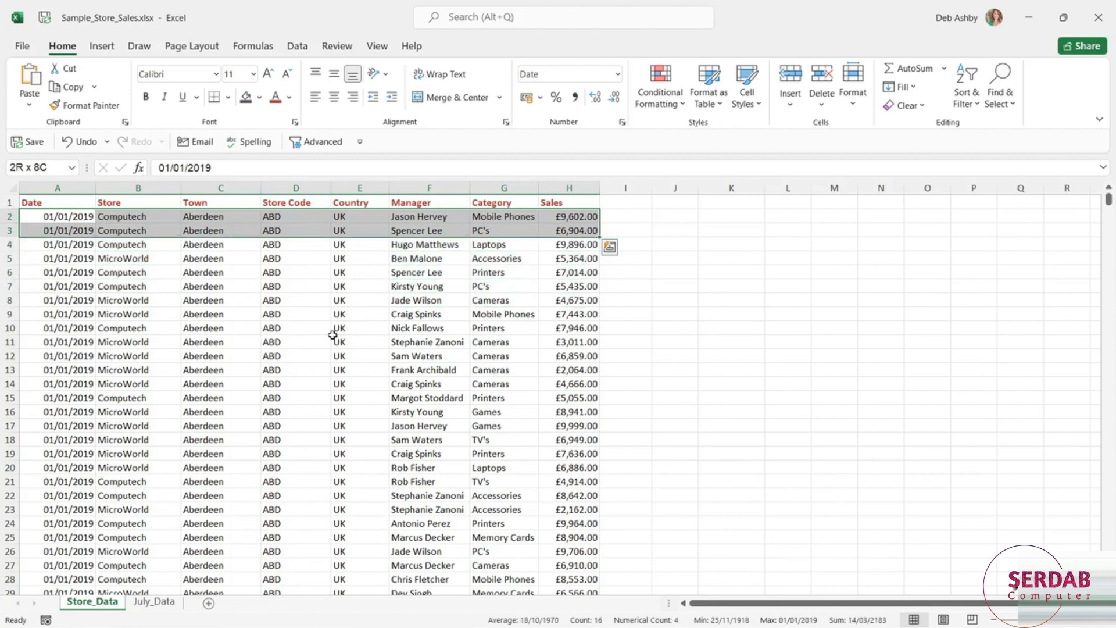
key("Down")
key("Down")
key("Down")
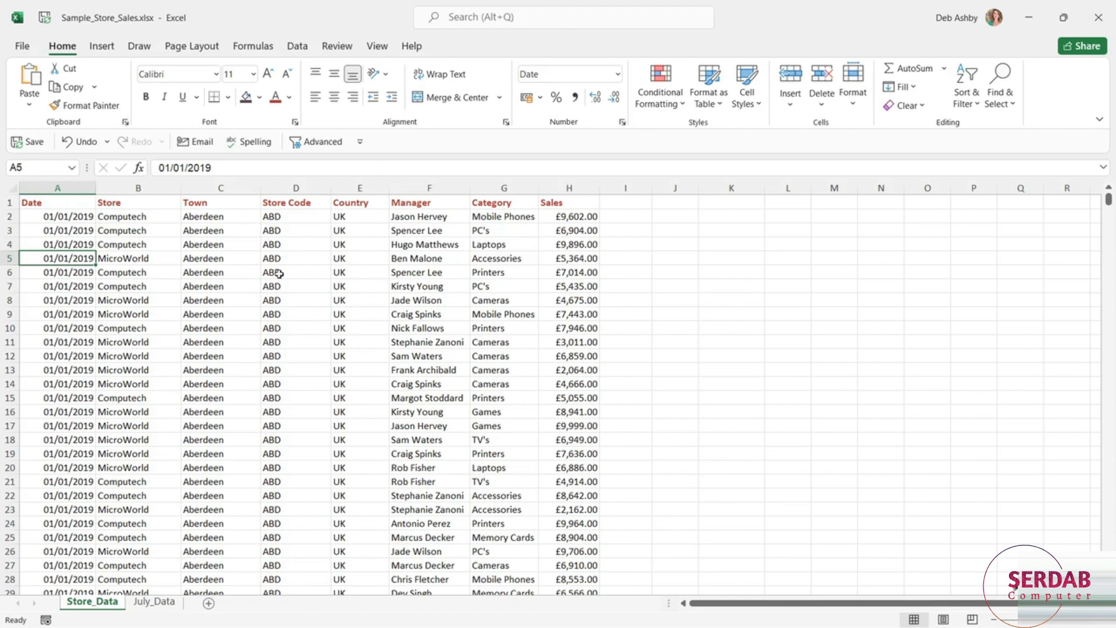
- Select the entire Store_Data dataset including its headings, starting from cell D7
left_click(300, 286)
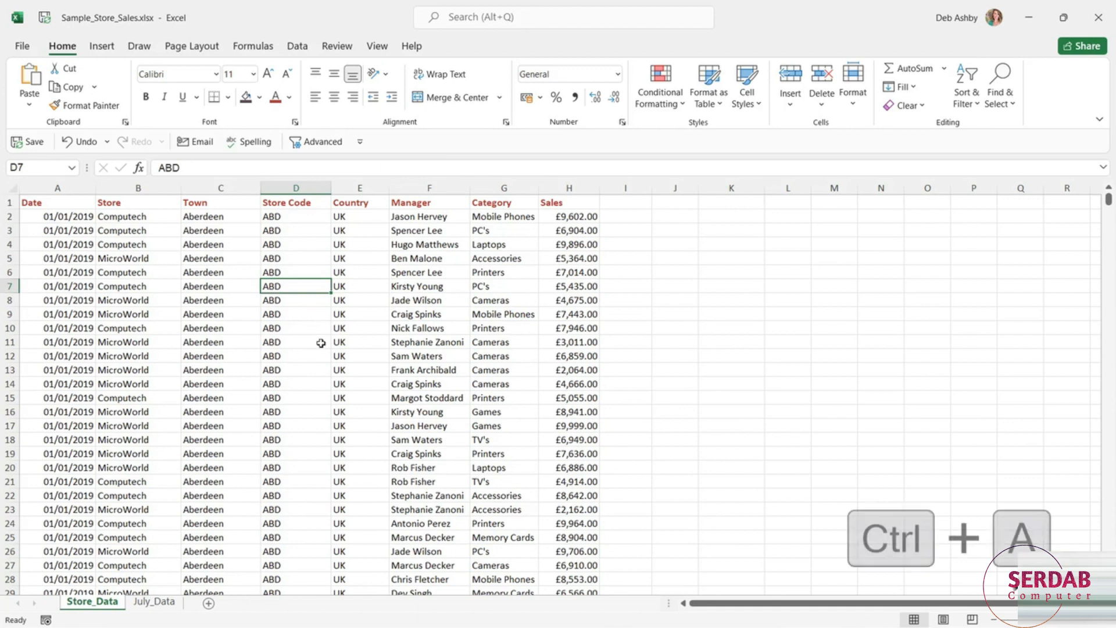
key("ctrl+a")
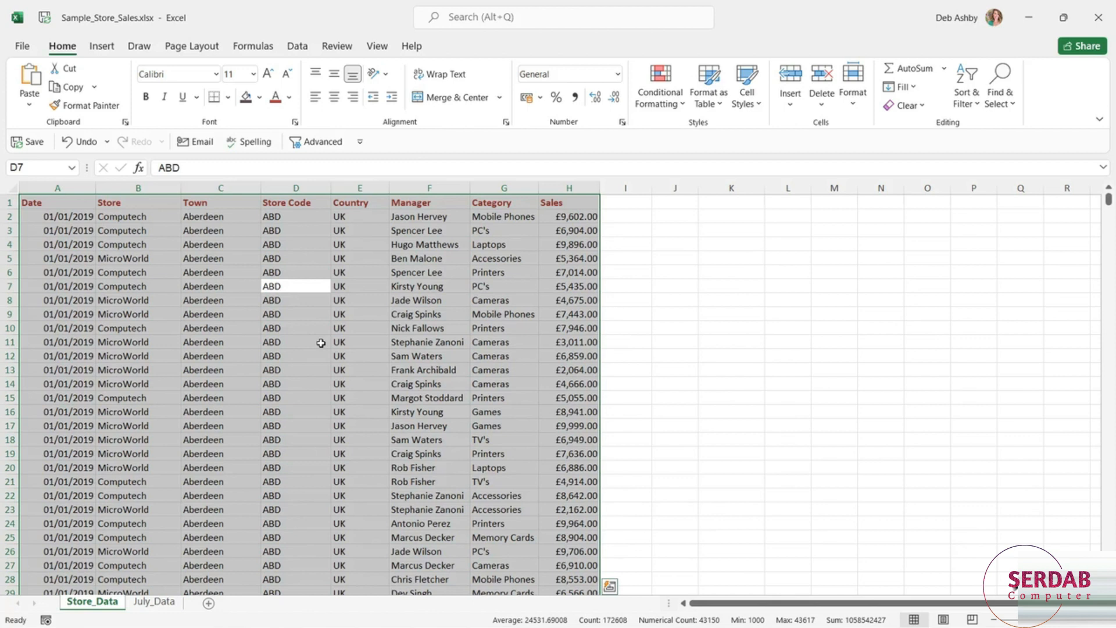
- Select every cell of the Store_Data worksheet, starting from the empty cell L6 outside the dataset
left_click(789, 272)
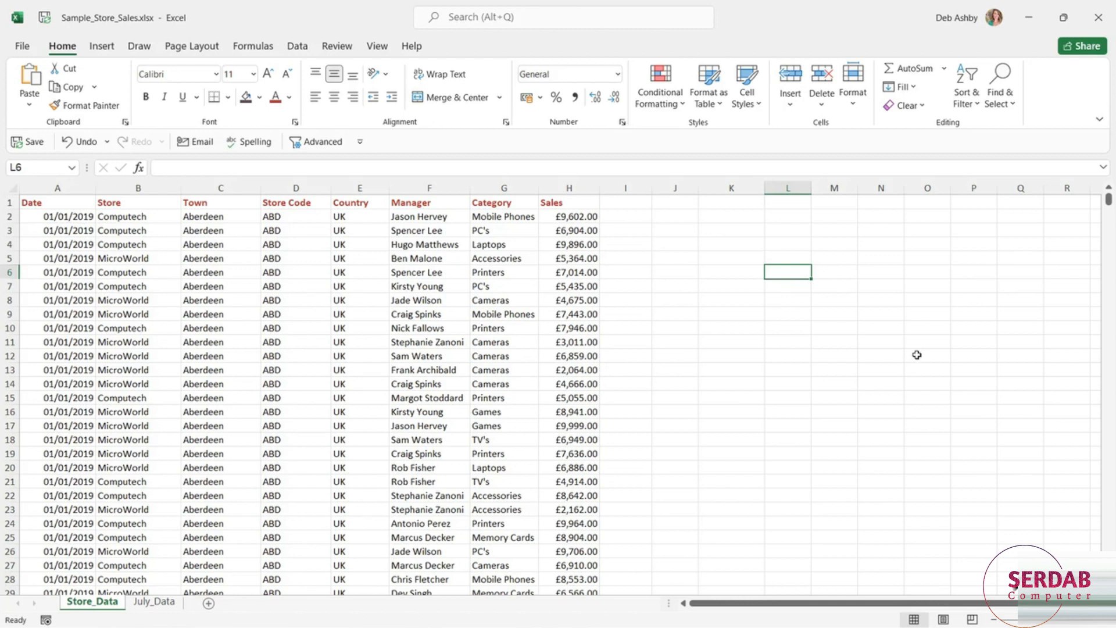
key("ctrl+a")
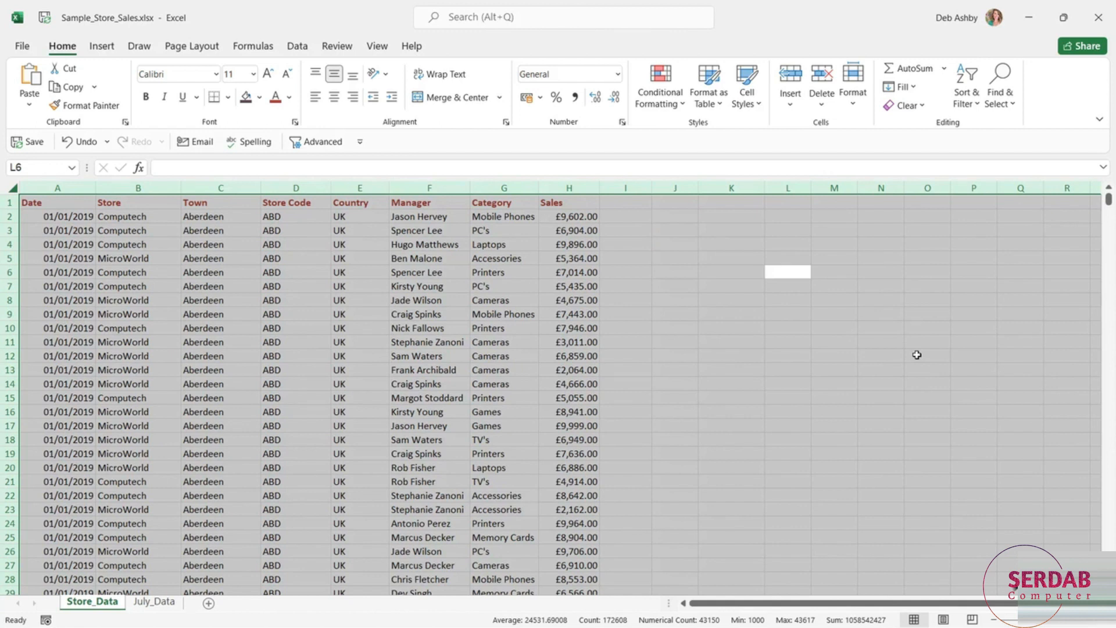
- Select the whole dataset with its headings from cell D6, apply All Borders to it, and deselect by choosing cell F11
left_click(300, 271)
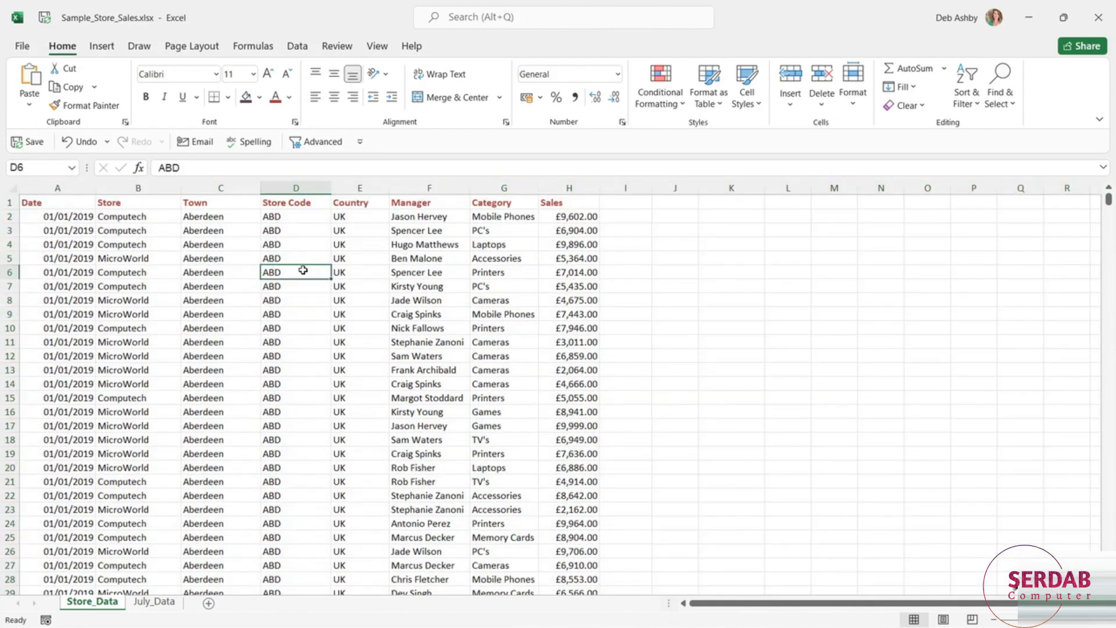
key("ctrl+a")
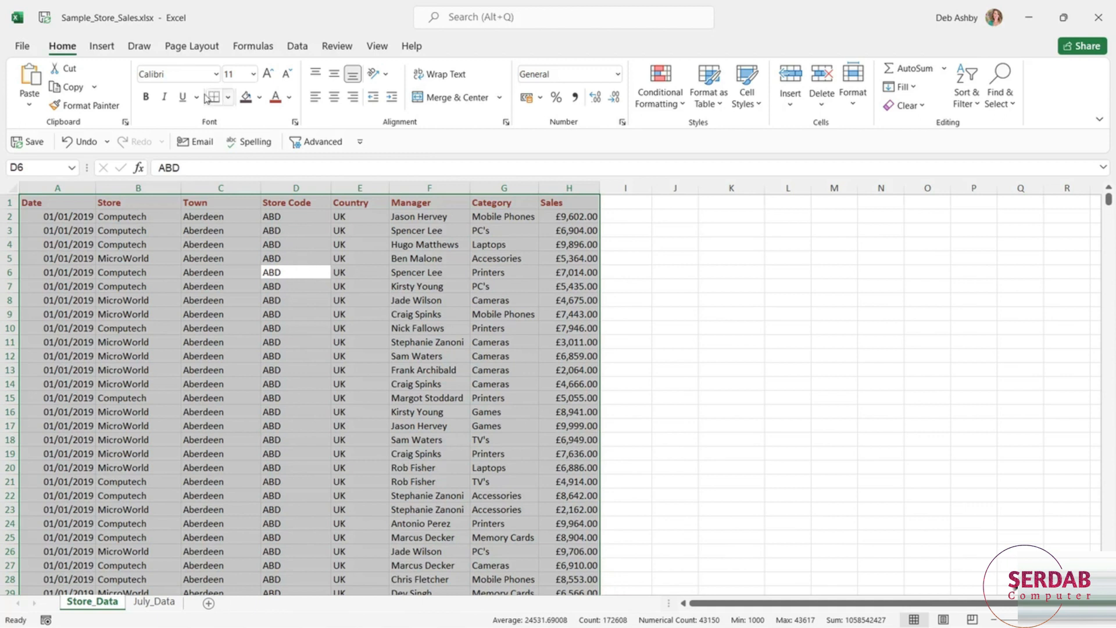
left_click(228, 98)
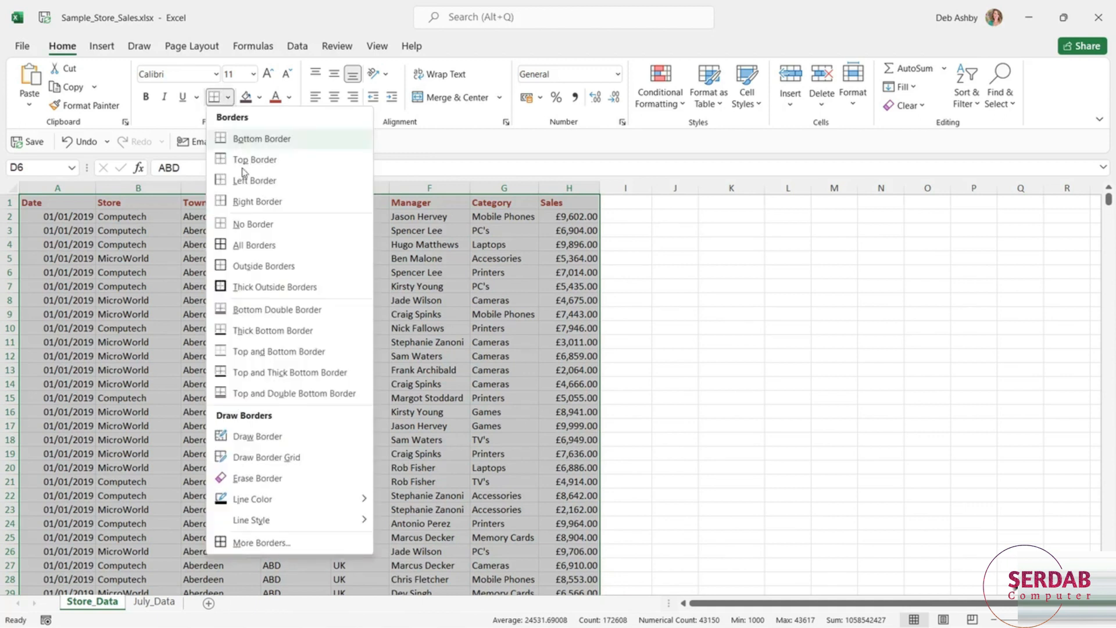
left_click(259, 246)
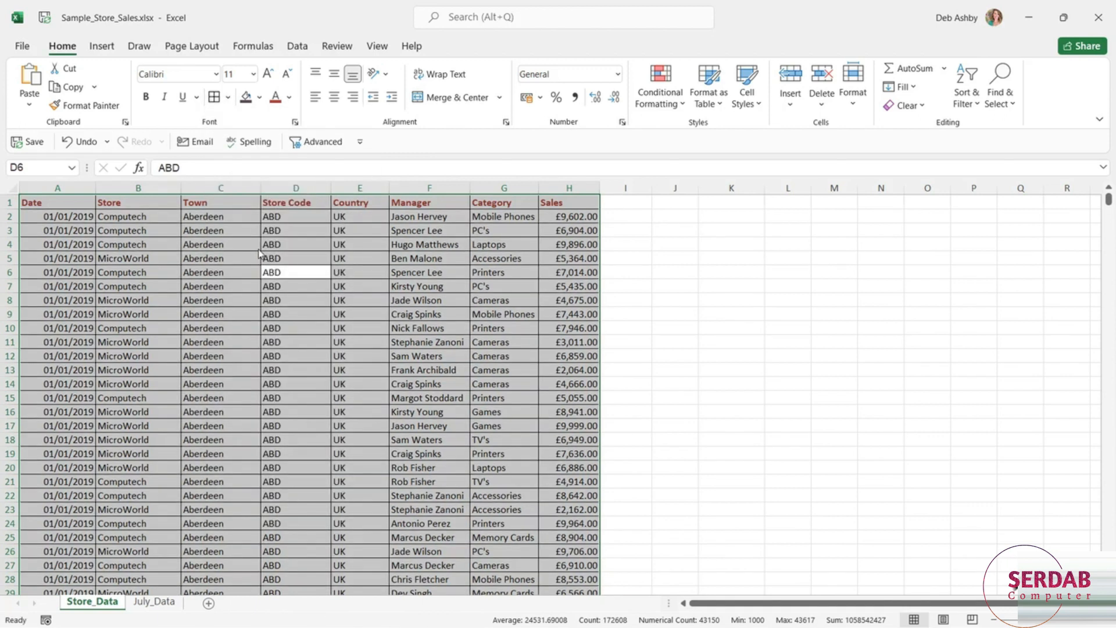
left_click(694, 310)
left_click(427, 342)
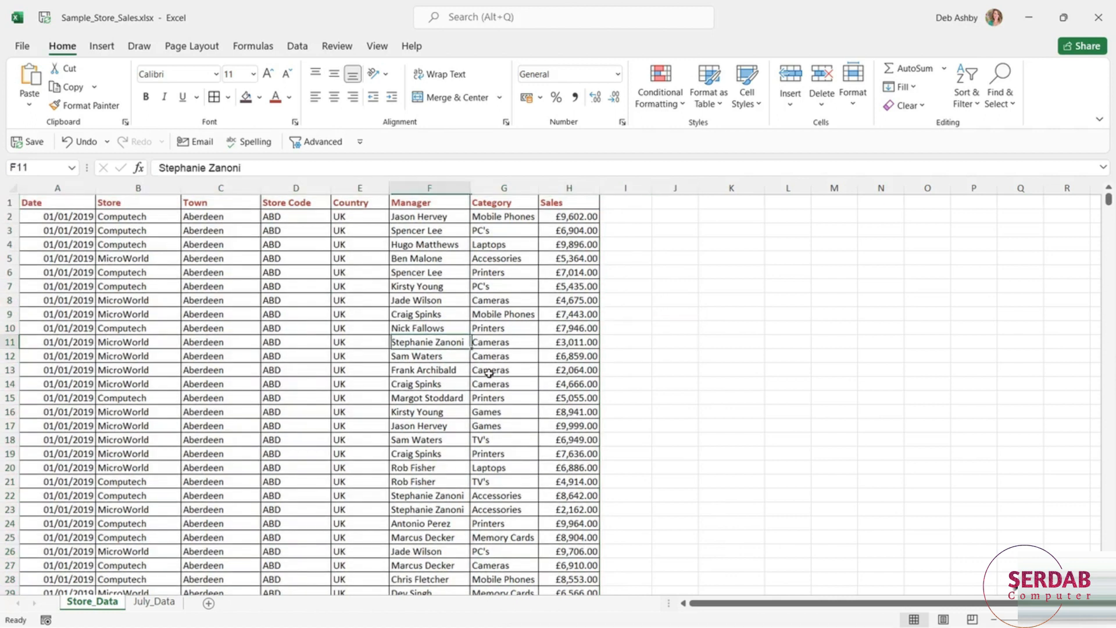